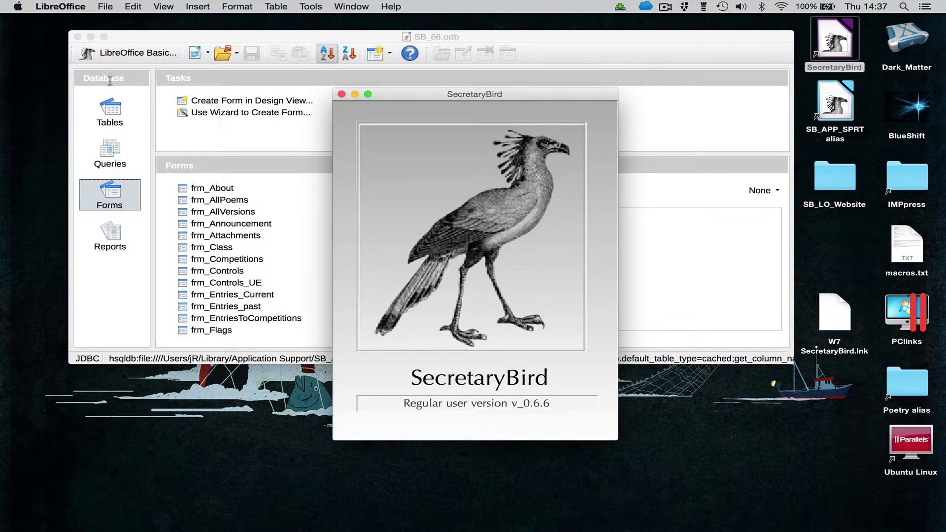
# Dismiss the competitions alert and open the all poems form from the poems section
pyautogui.click(91, 37)
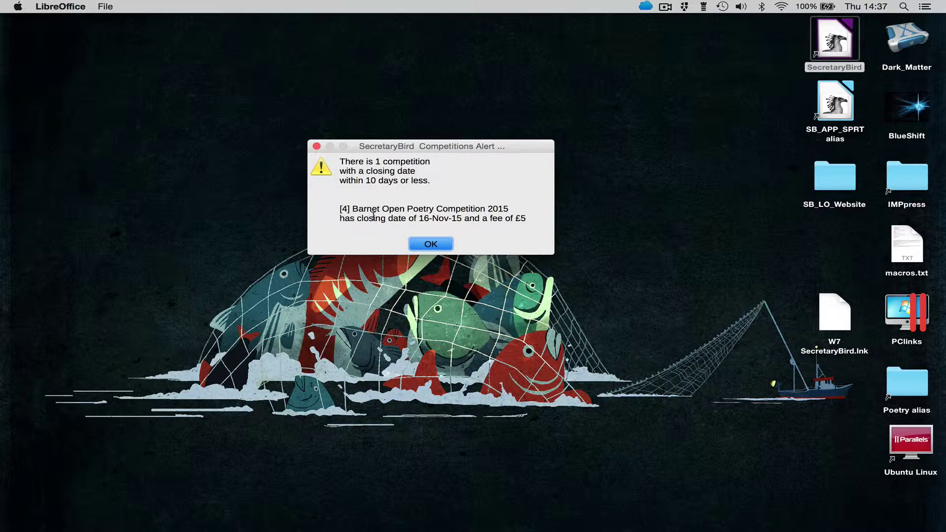
pyautogui.click(429, 244)
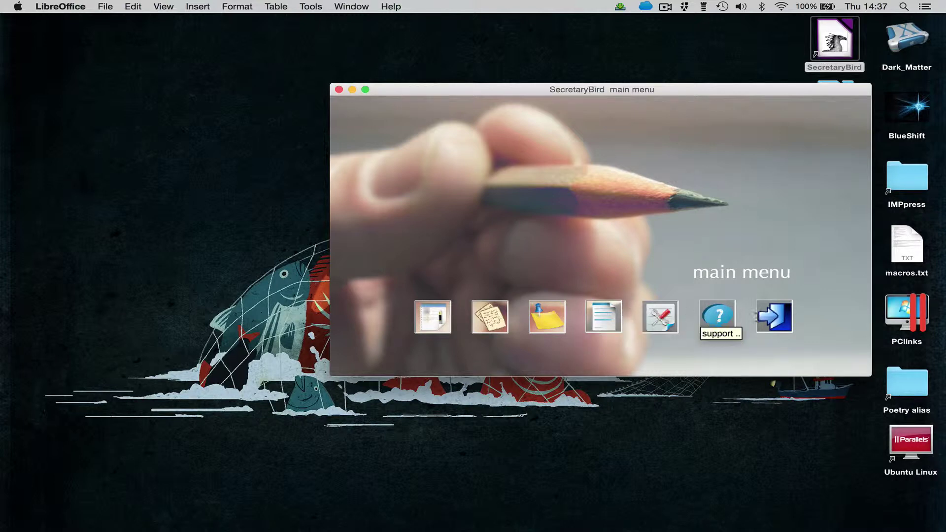
pyautogui.click(435, 318)
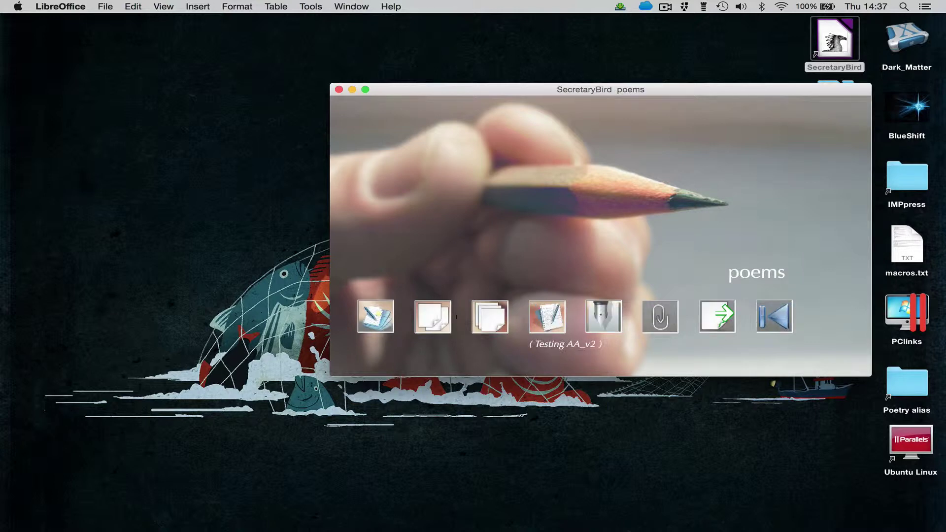
pyautogui.click(493, 326)
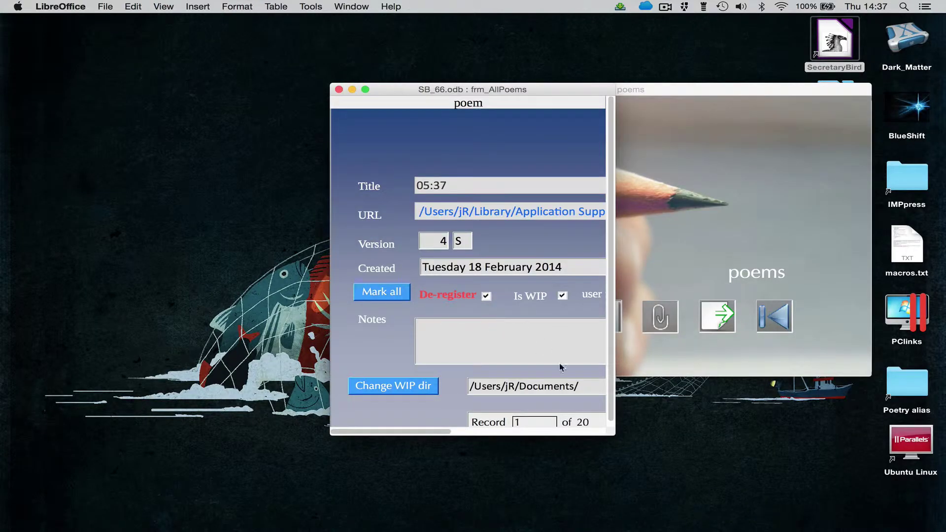
# Enlarge and reposition the all poems window so the whole form fits inside it
pyautogui.moveTo(614, 432); pyautogui.dragTo(939, 466)
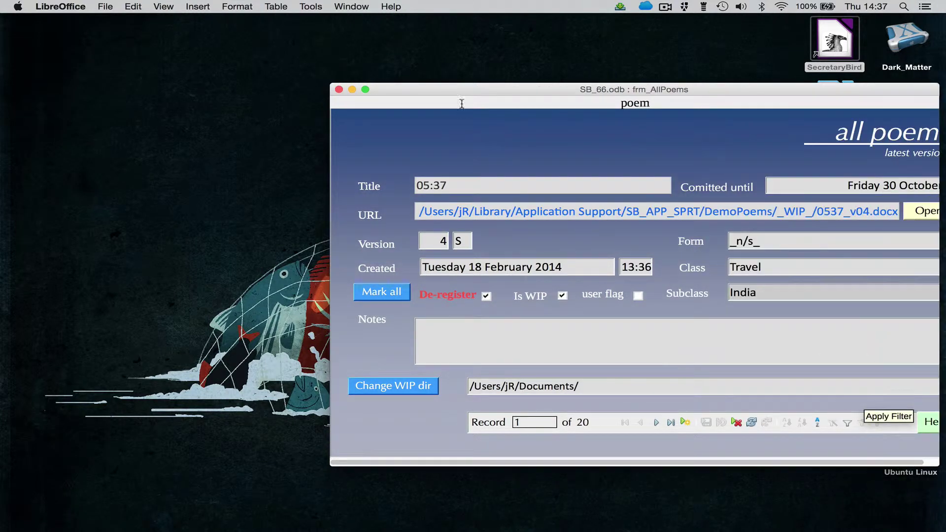
pyautogui.moveTo(450, 89); pyautogui.dragTo(202, 70)
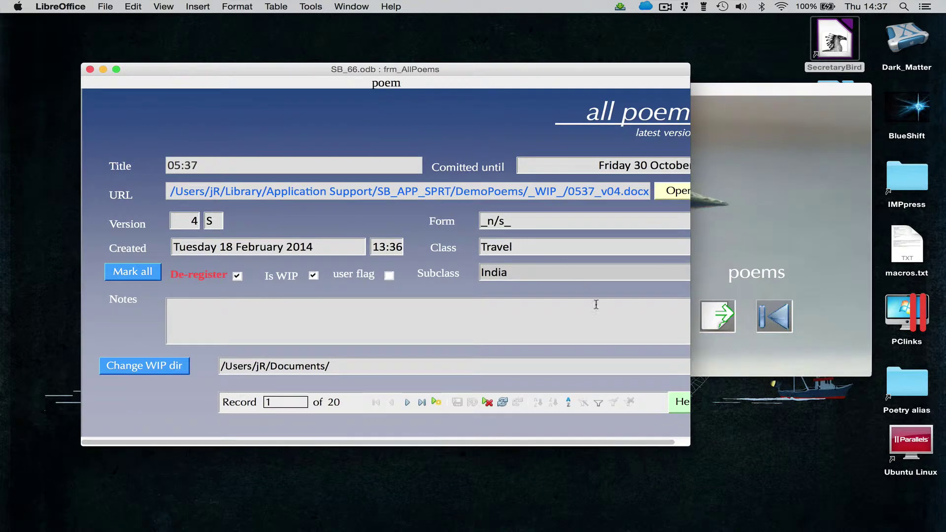
pyautogui.moveTo(728, 458); pyautogui.dragTo(750, 448)
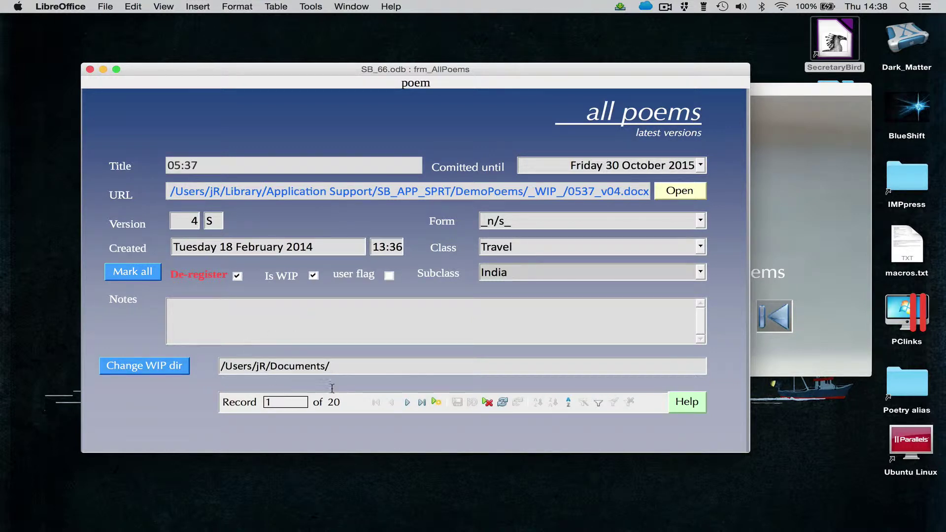
# Browse the poem records from the first to the fourth and close the all poems form
pyautogui.click(407, 403)
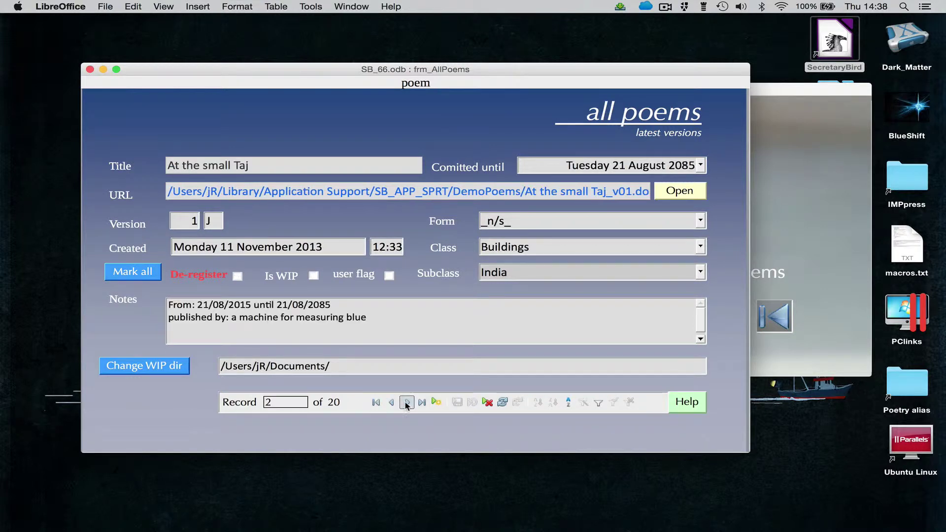
pyautogui.click(407, 403)
pyautogui.click(407, 403)
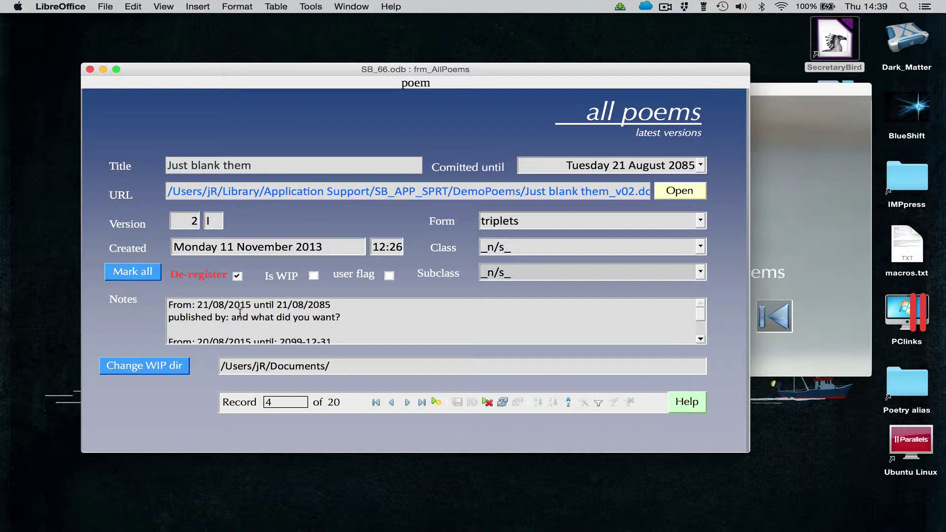
pyautogui.click(90, 69)
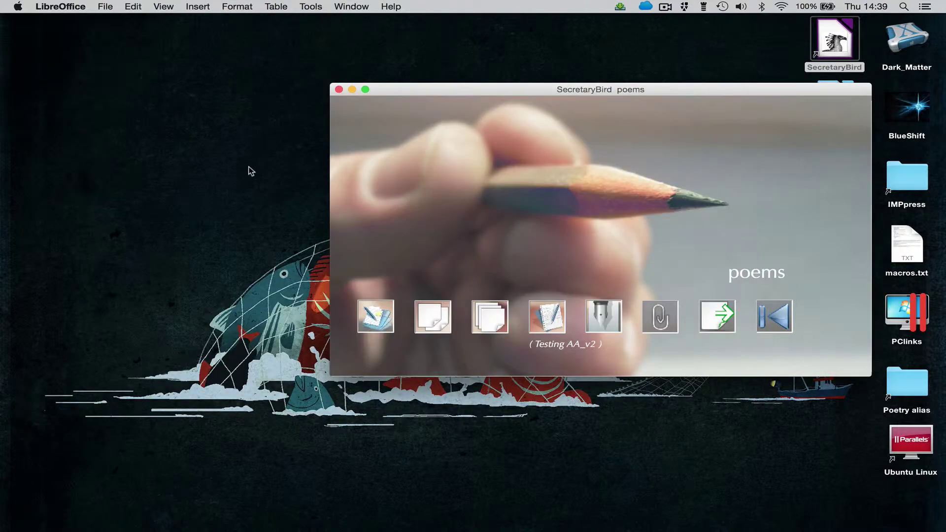
# Return to the main menu and open the poem-version registration form from the versions section
pyautogui.click(776, 326)
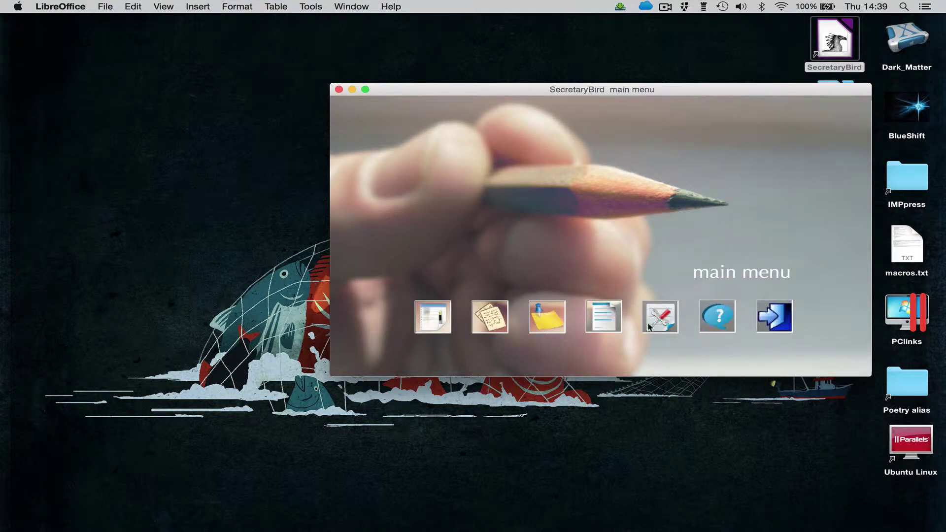
pyautogui.click(491, 323)
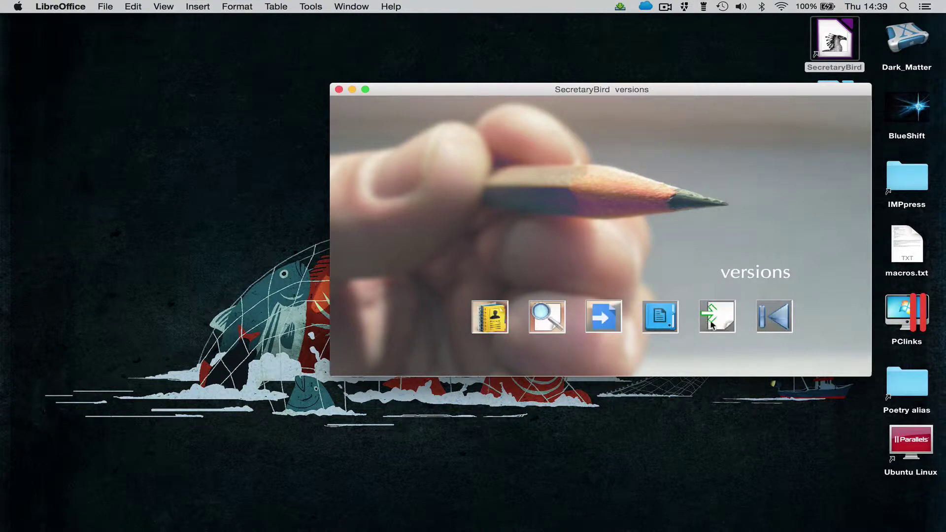
pyautogui.click(712, 325)
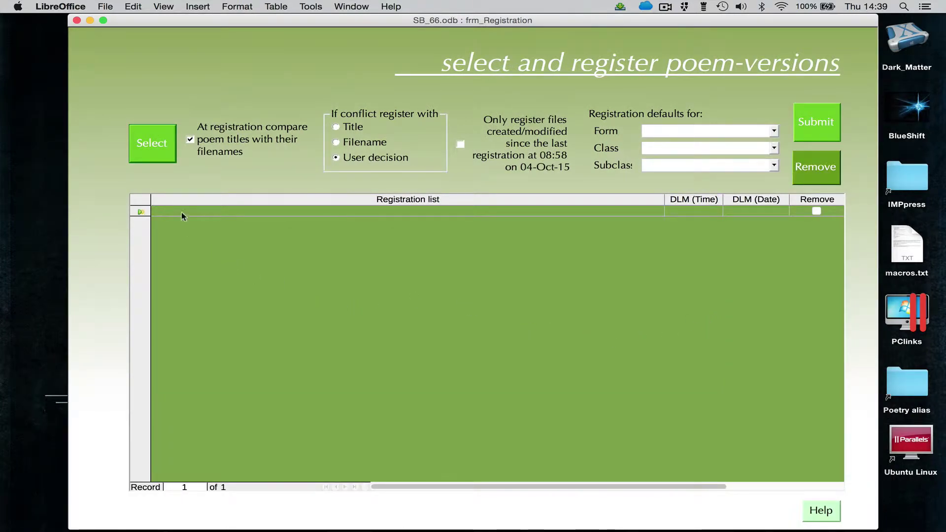
# Start selecting files for registration and go to the Poetry folder inside the user's home folder
pyautogui.click(156, 148)
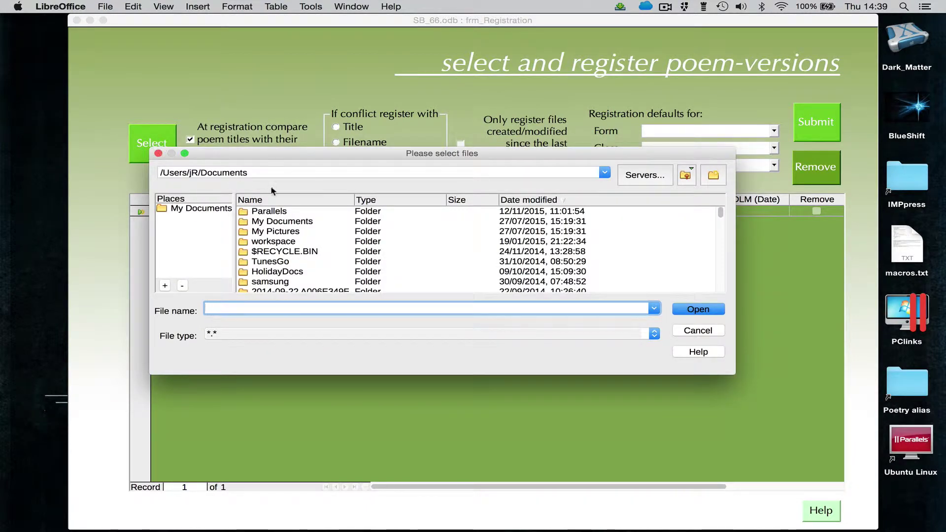
pyautogui.moveTo(250, 172); pyautogui.dragTo(201, 170)
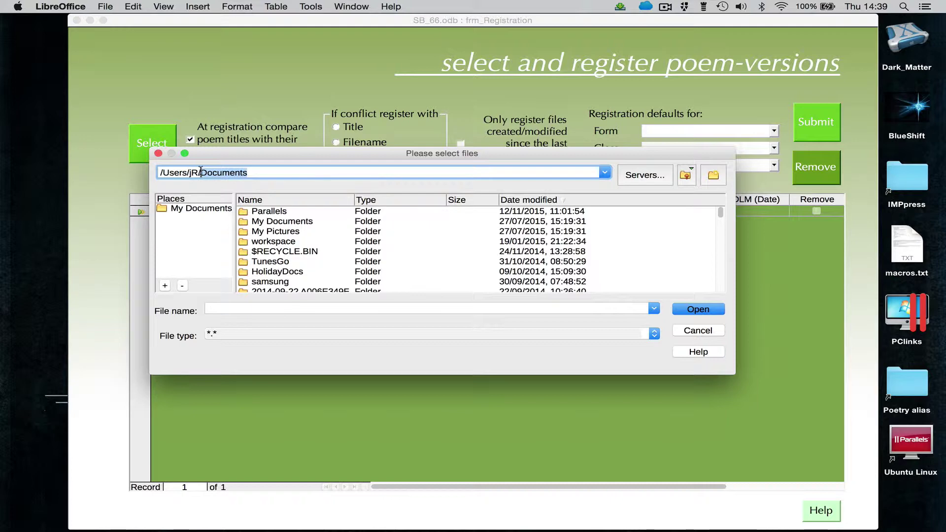
pyautogui.press('BackSpace')
pyautogui.press('Return')
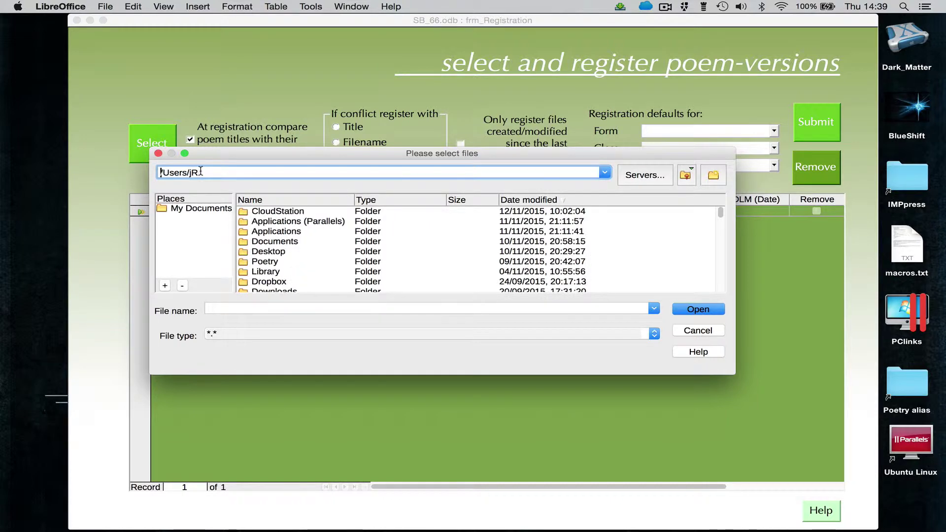
pyautogui.click(271, 262)
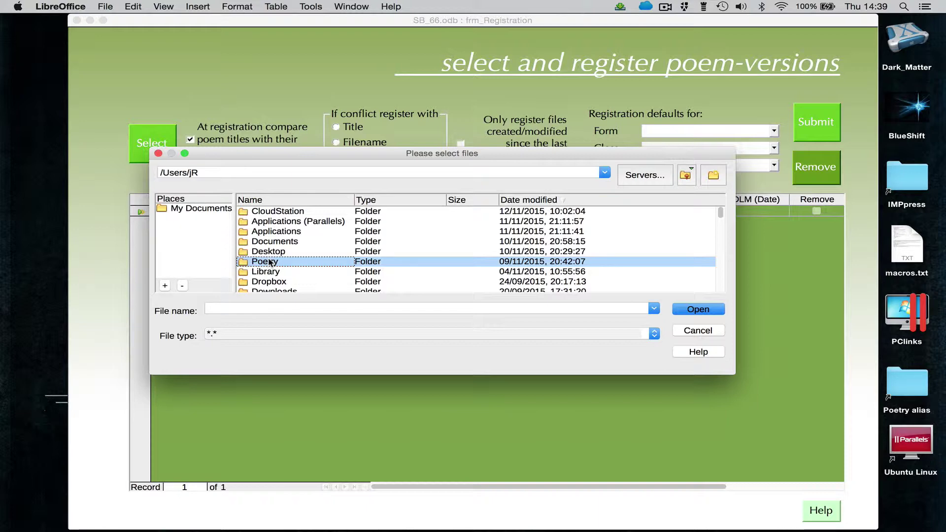
pyautogui.doubleClick(271, 262)
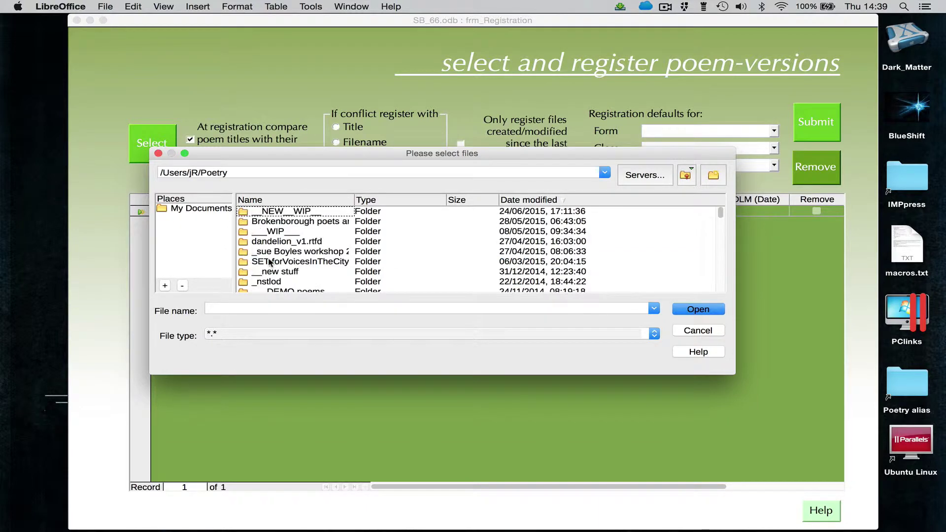
# Sort the Poetry folder by newest modification date and add saccade_v02.odt and saccade_v01.docx to the registration list
pyautogui.click(551, 202)
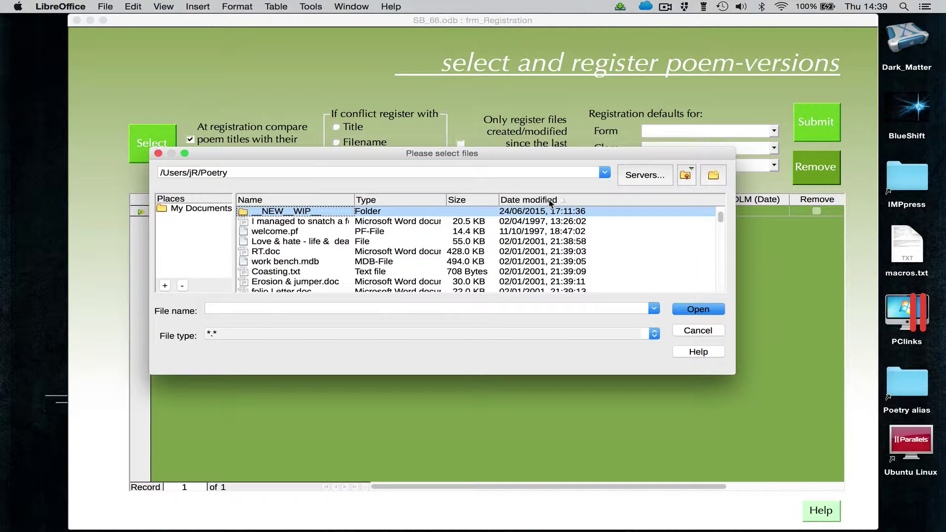
pyautogui.click(550, 200)
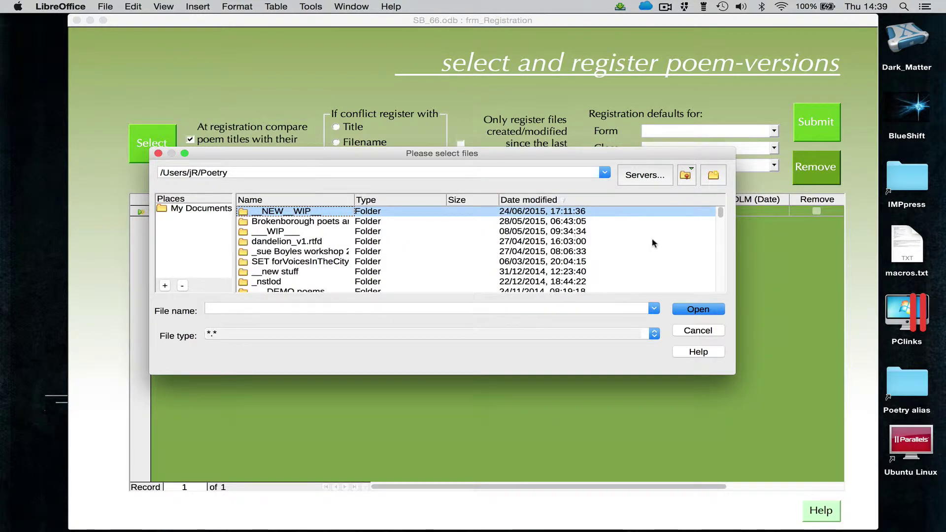
pyautogui.moveTo(734, 374); pyautogui.dragTo(748, 472)
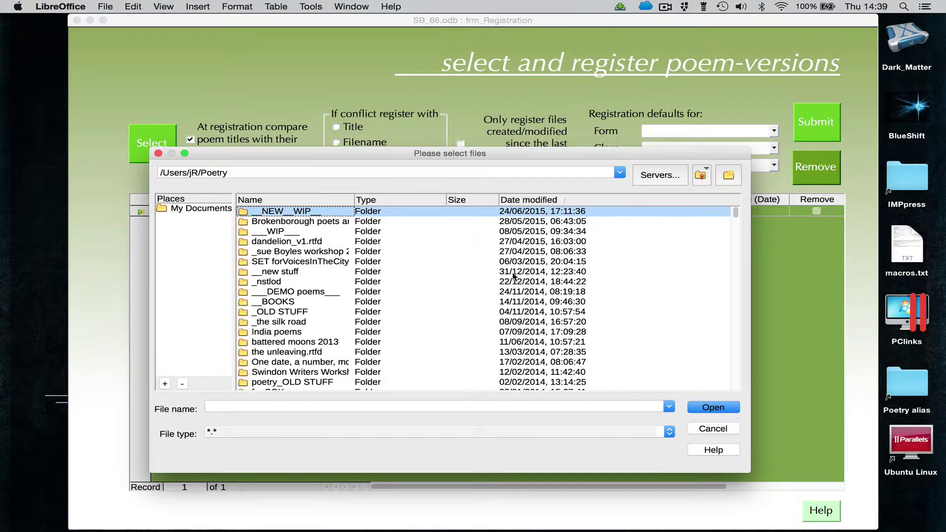
pyautogui.scroll(-9, 466, 317)
pyautogui.scroll(-10, 466, 320)
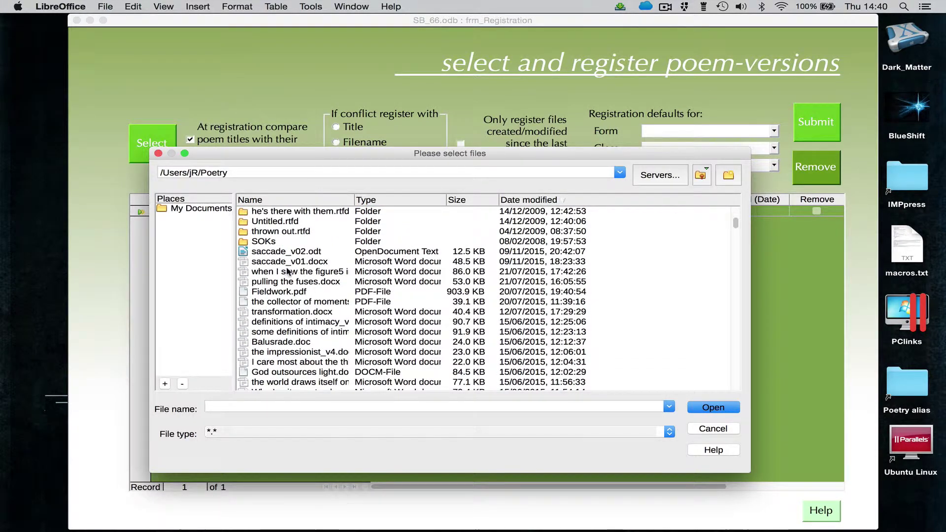
pyautogui.click(282, 252)
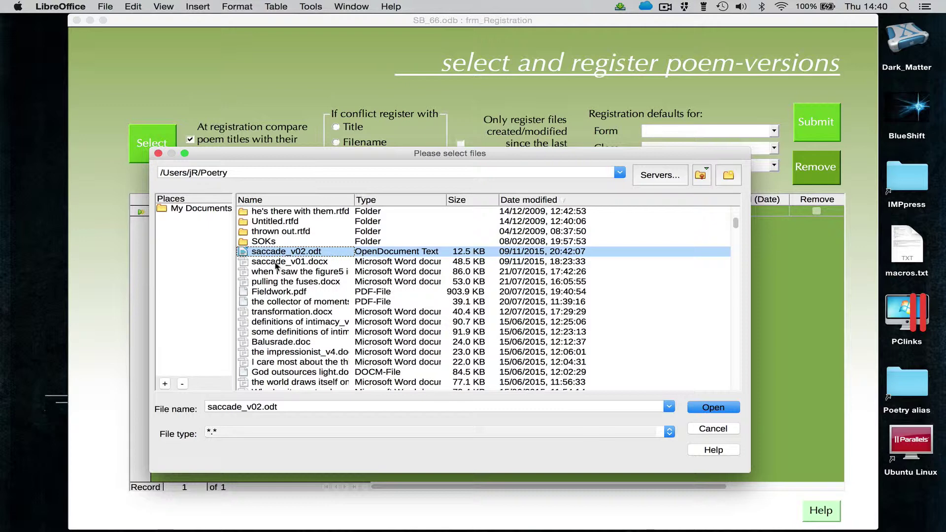
pyautogui.keyDown('shift'); pyautogui.click(276, 263); pyautogui.keyUp('shift')
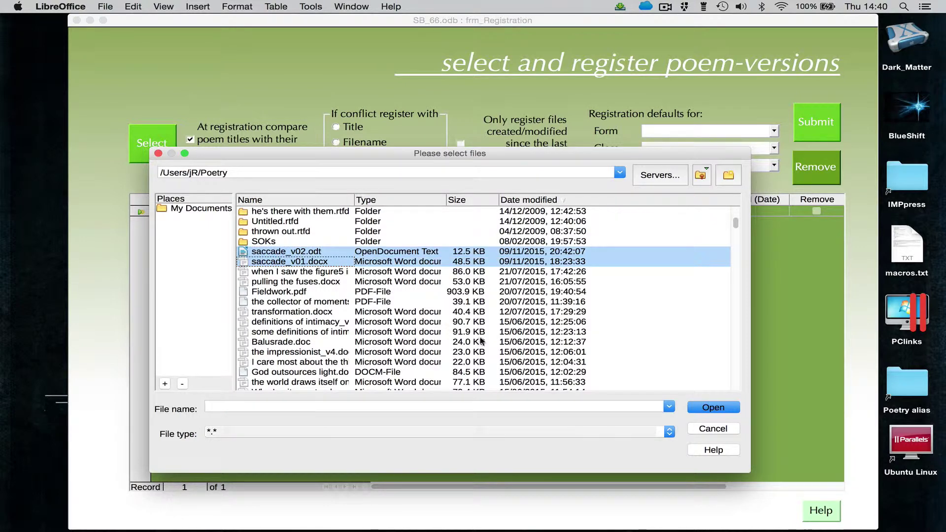
pyautogui.click(711, 408)
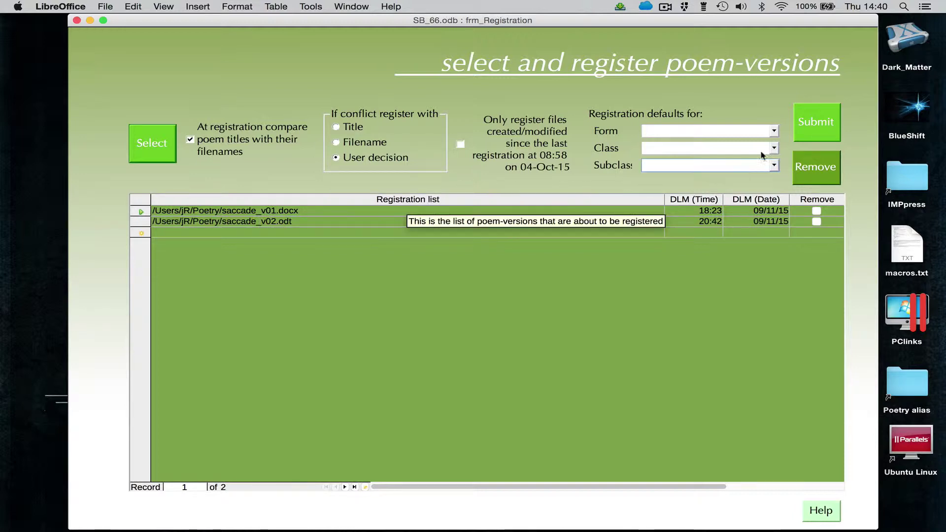
# Set the registration default for Form to "sonnet - other"
pyautogui.click(773, 131)
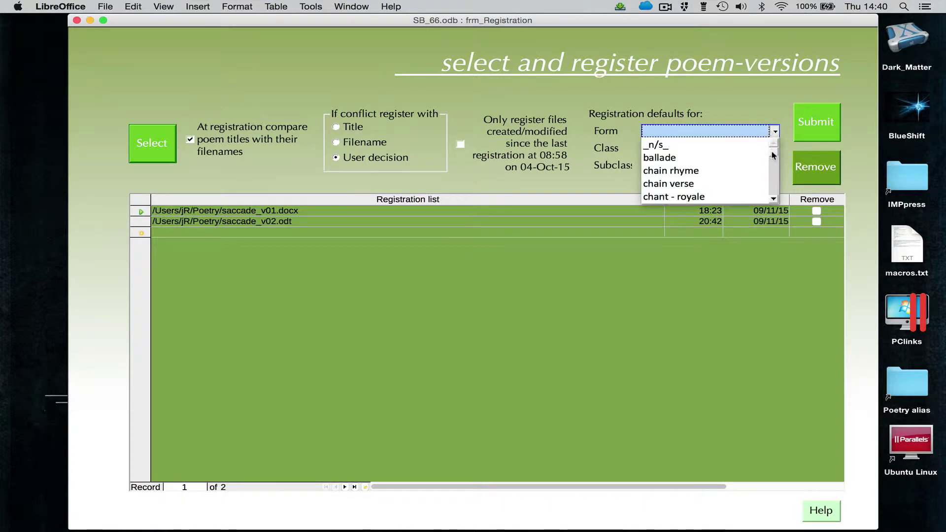
pyautogui.scroll(-5, 774, 165)
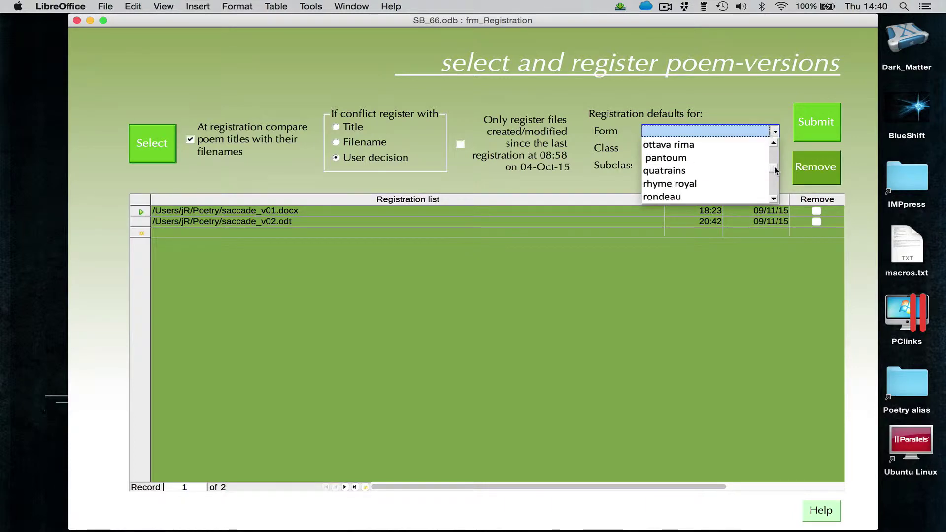
pyautogui.scroll(8, 774, 164)
pyautogui.scroll(2, 774, 165)
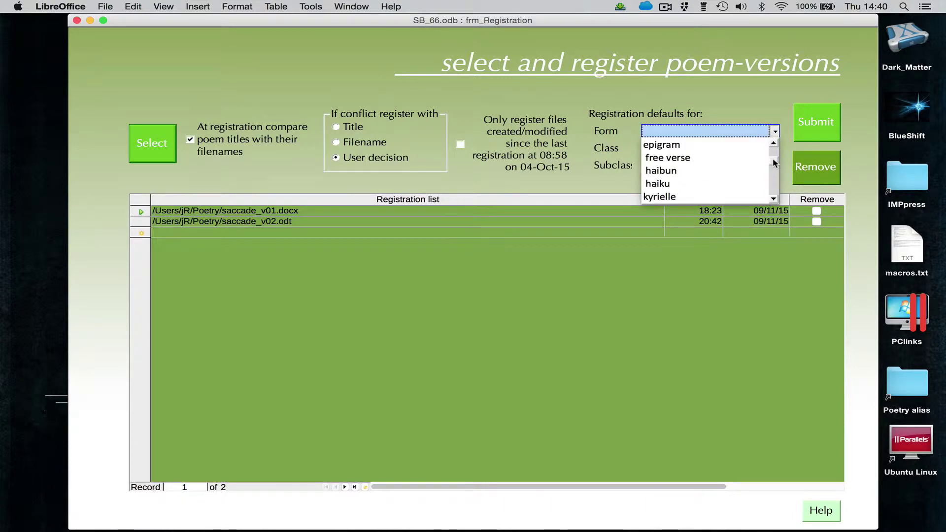
pyautogui.scroll(-5, 774, 169)
pyautogui.scroll(-2, 775, 172)
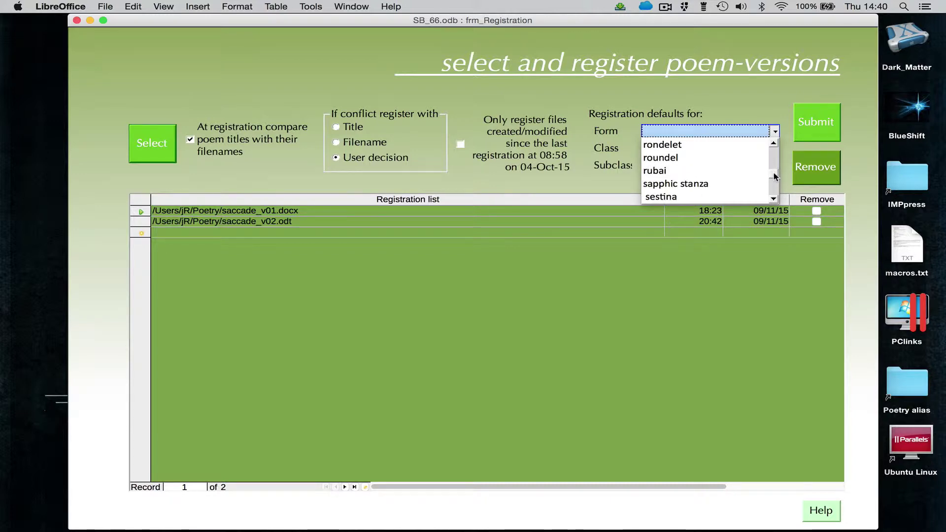
pyautogui.click(774, 199)
pyautogui.click(773, 199)
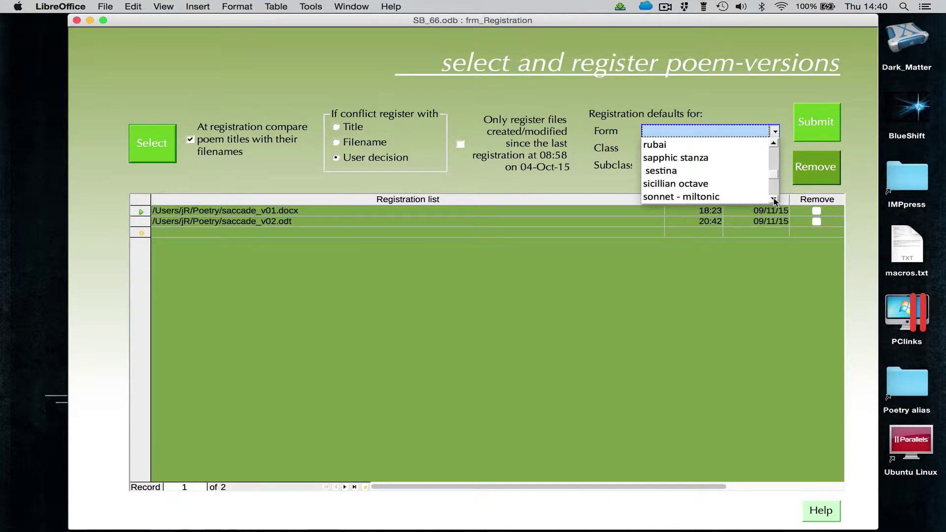
pyautogui.click(773, 199)
pyautogui.click(773, 199)
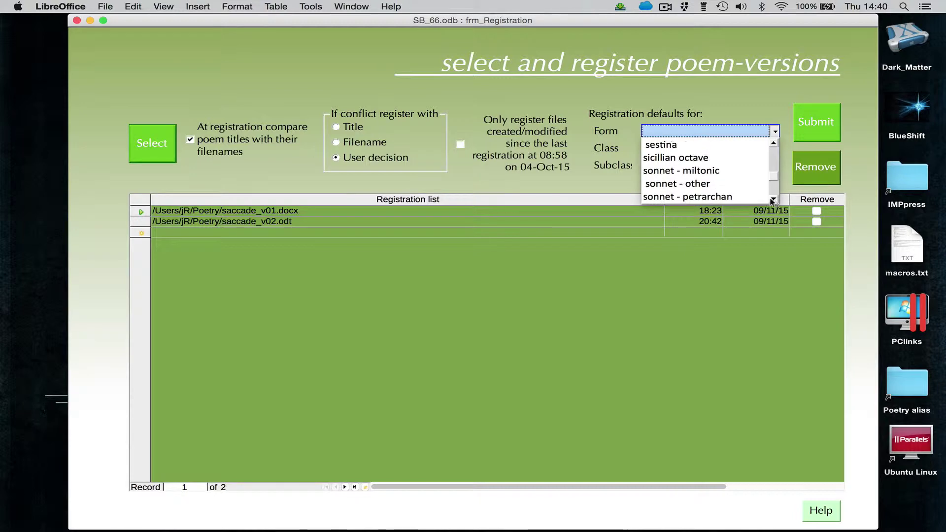
pyautogui.click(718, 185)
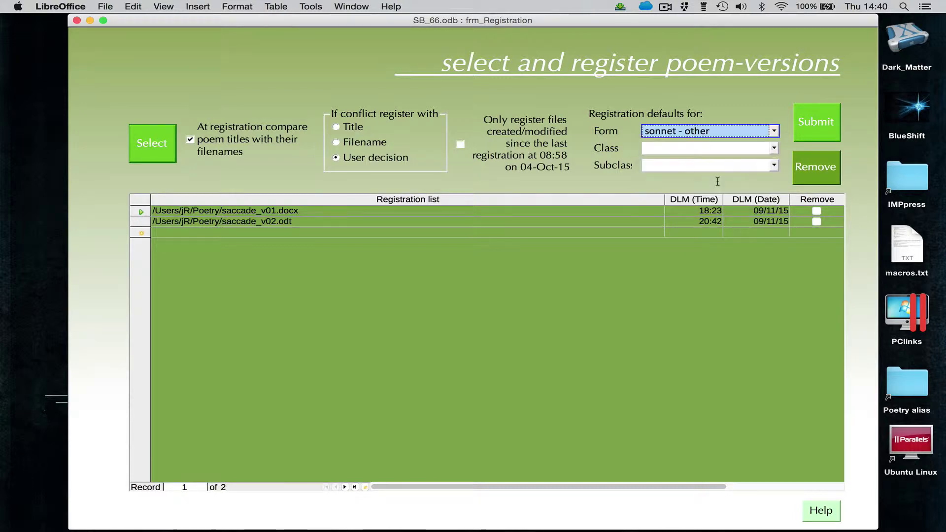
# Set the registration default for Class to "Natural world"
pyautogui.click(774, 148)
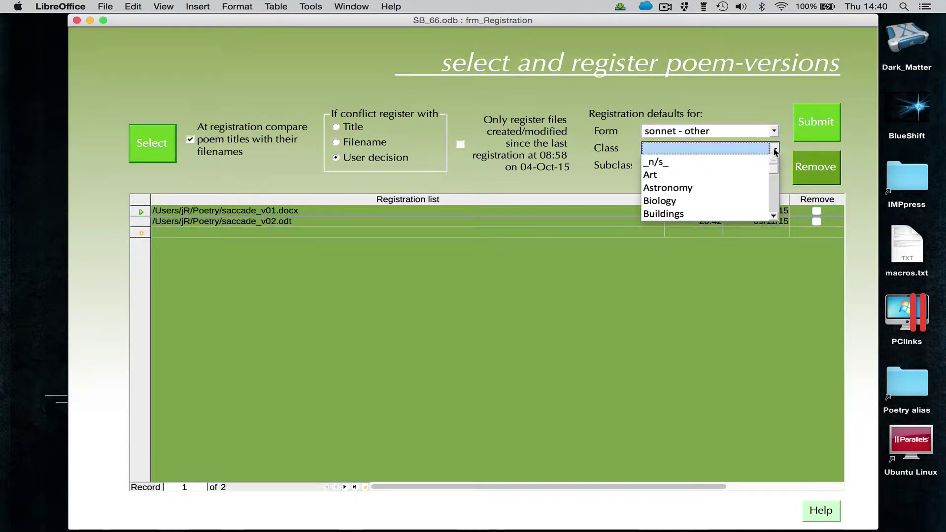
pyautogui.moveTo(774, 176); pyautogui.dragTo(773, 202)
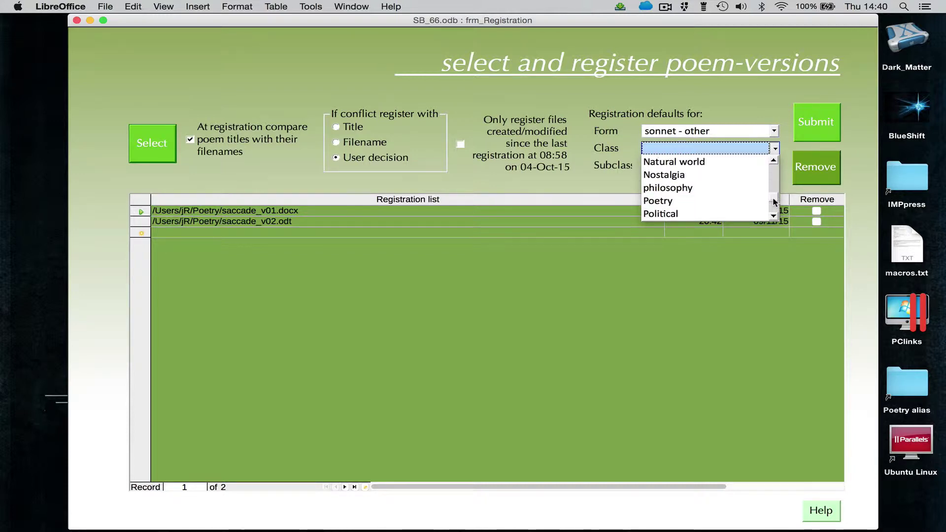
pyautogui.click(718, 163)
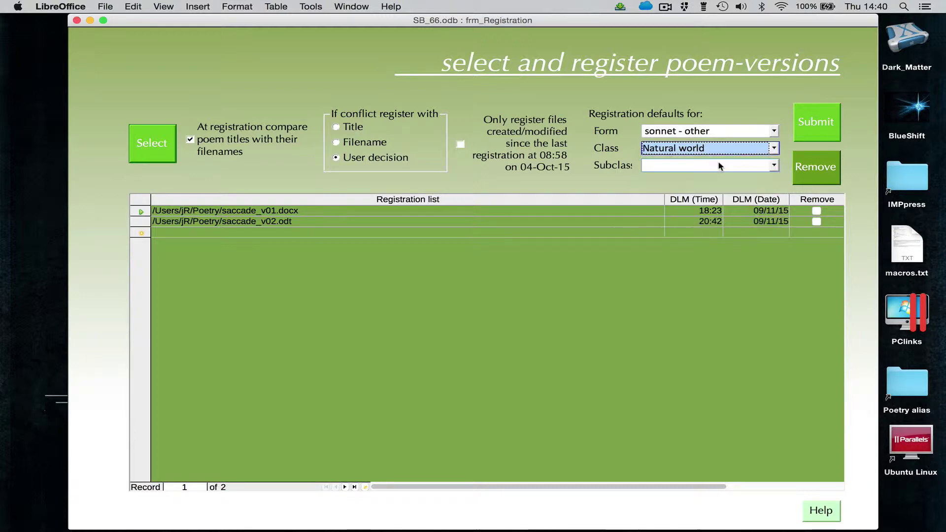
# Set the registration default for Subclass to "philosophy"
pyautogui.click(774, 167)
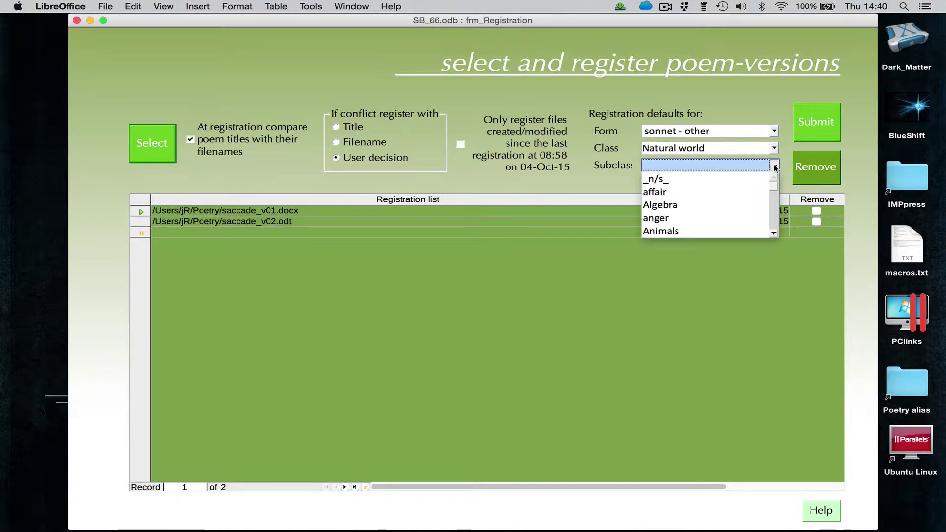
pyautogui.moveTo(773, 187); pyautogui.dragTo(773, 215)
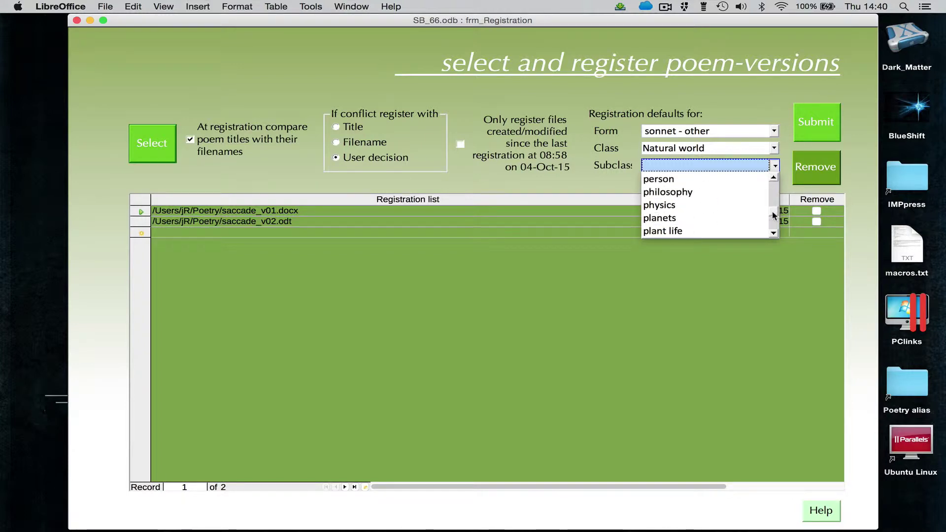
pyautogui.click(730, 194)
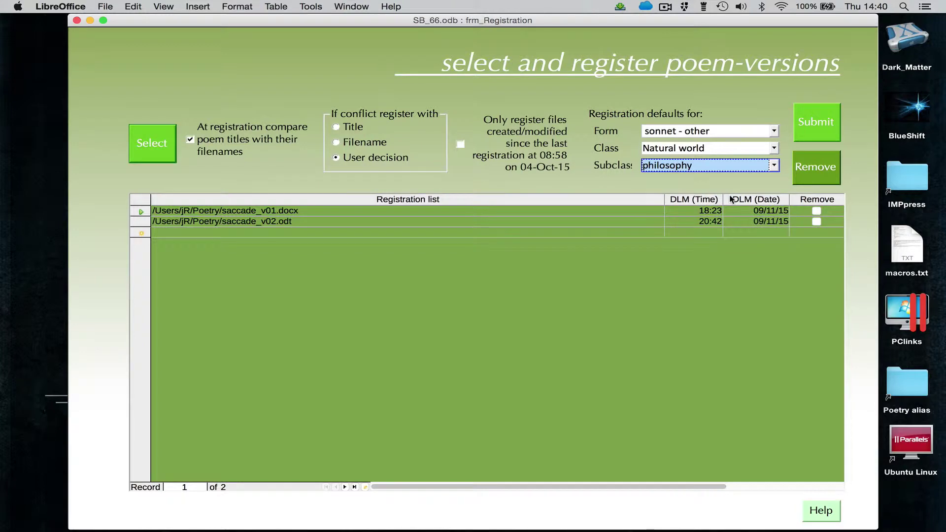
# Submit the two saccade files for registration, acknowledge the summaries and close the registration form
pyautogui.click(811, 131)
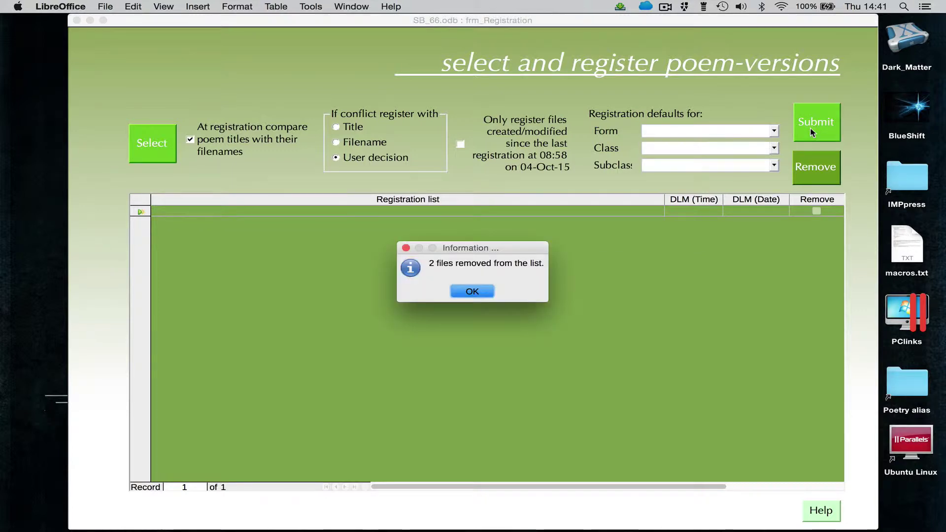
pyautogui.click(471, 291)
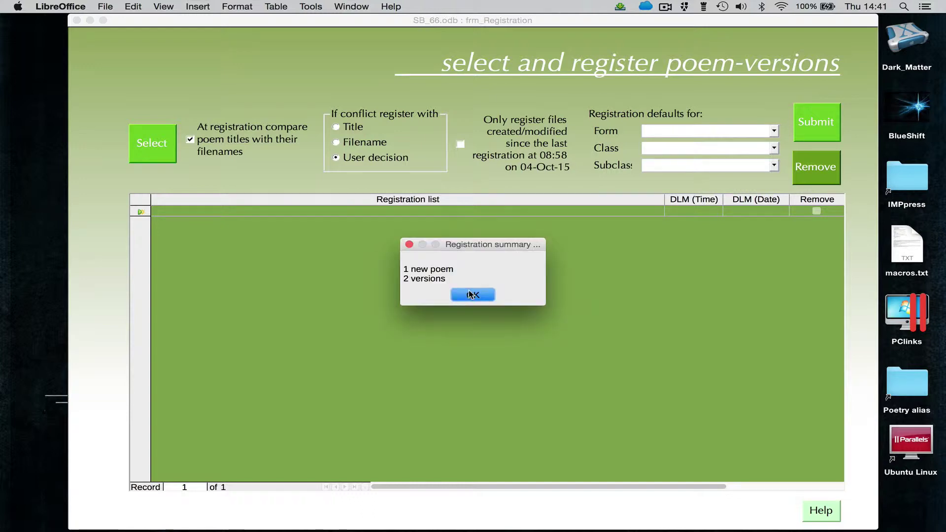
pyautogui.click(470, 294)
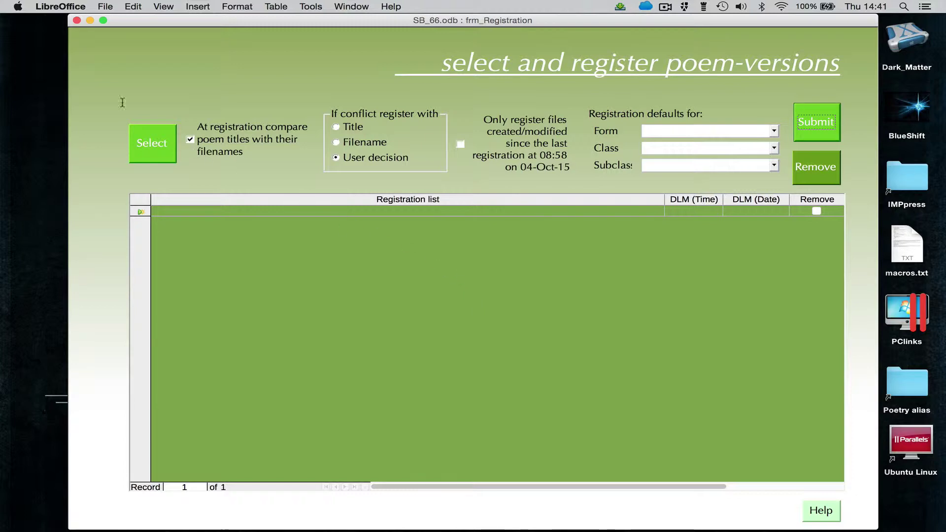
pyautogui.click(77, 20)
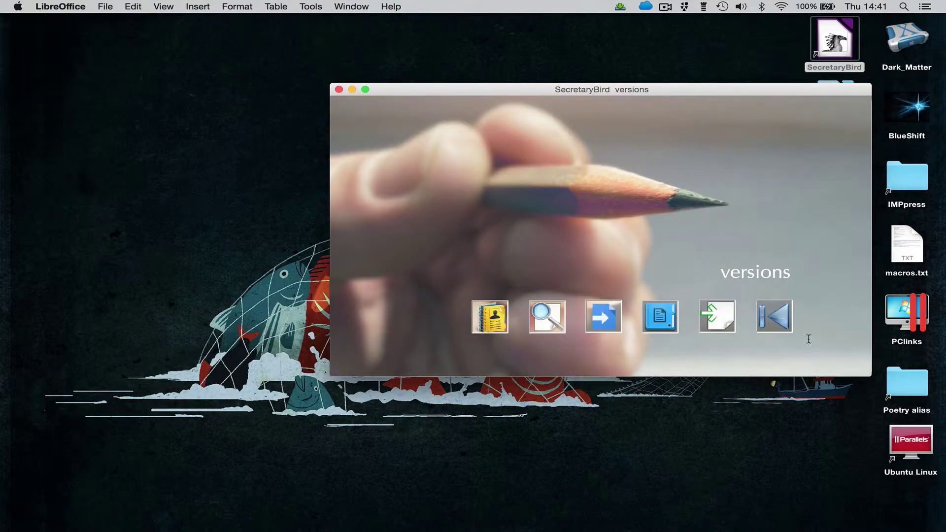
# Open the all poems form from the poems menu and go to the last record, saccade
pyautogui.click(778, 321)
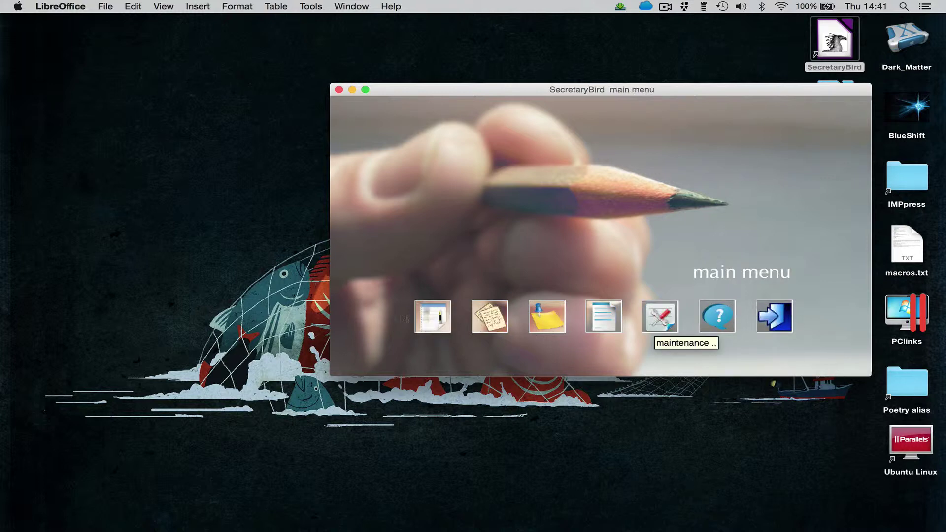
pyautogui.click(446, 323)
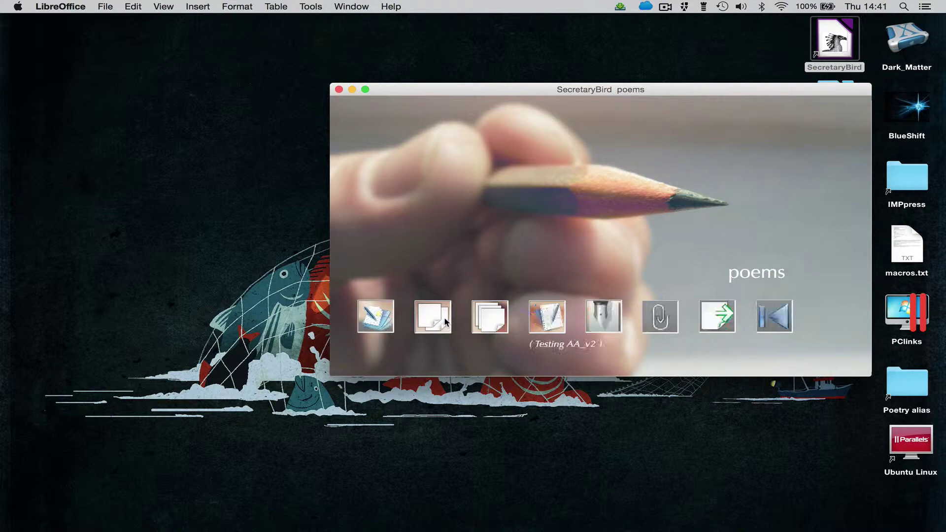
pyautogui.click(502, 322)
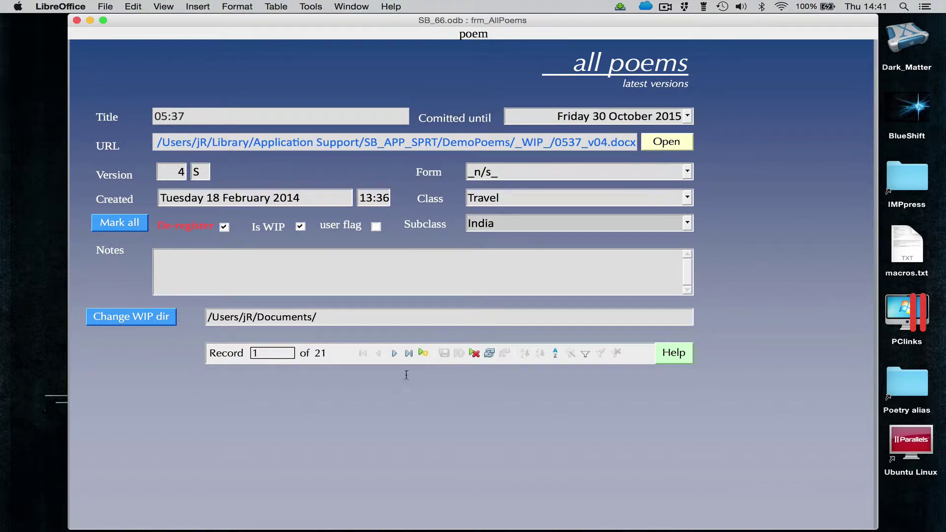
pyautogui.click(409, 354)
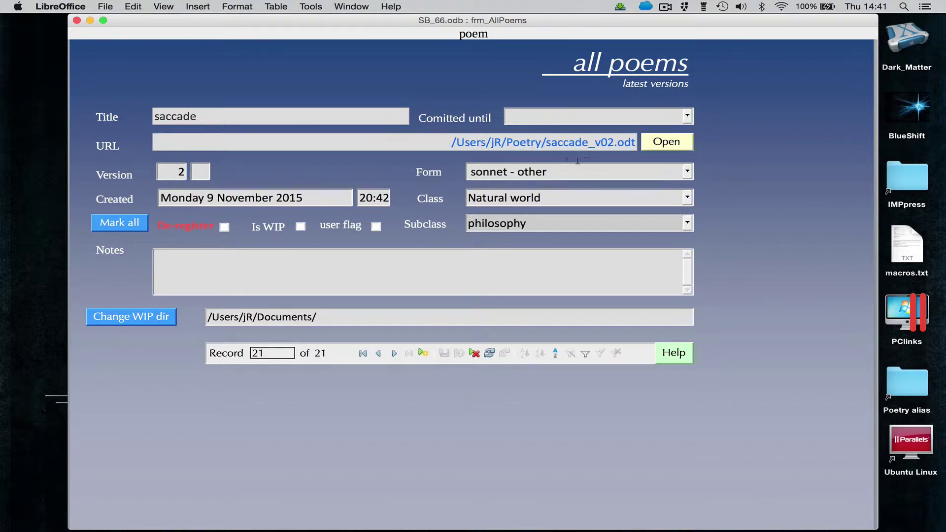
# Open saccade_v02.odt from its poem record, read through the poem, then close the document and the all poems form
pyautogui.click(665, 143)
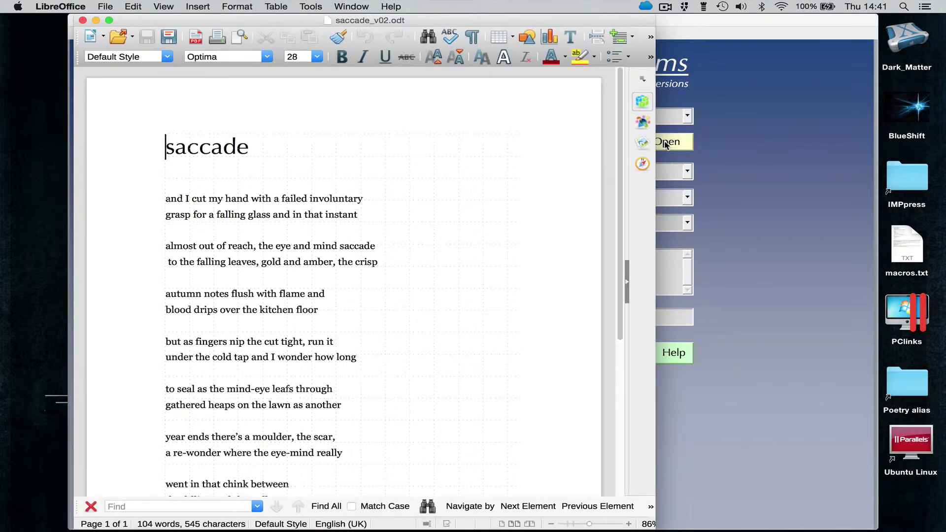
pyautogui.scroll(-10, 465, 329)
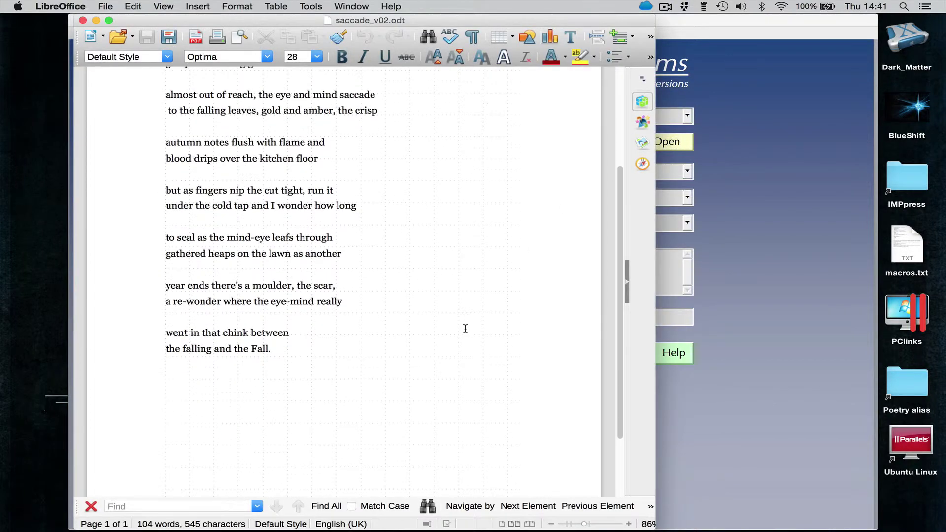
pyautogui.scroll(10, 465, 328)
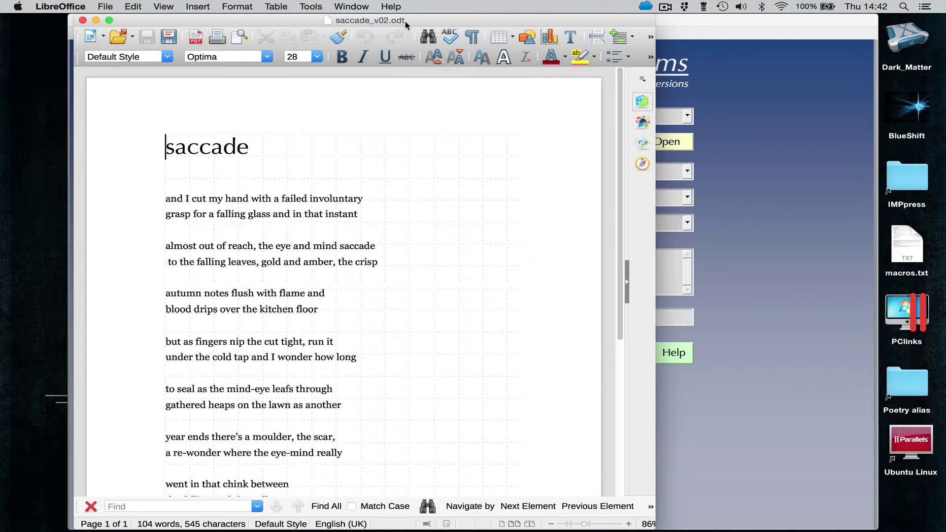
pyautogui.click(83, 21)
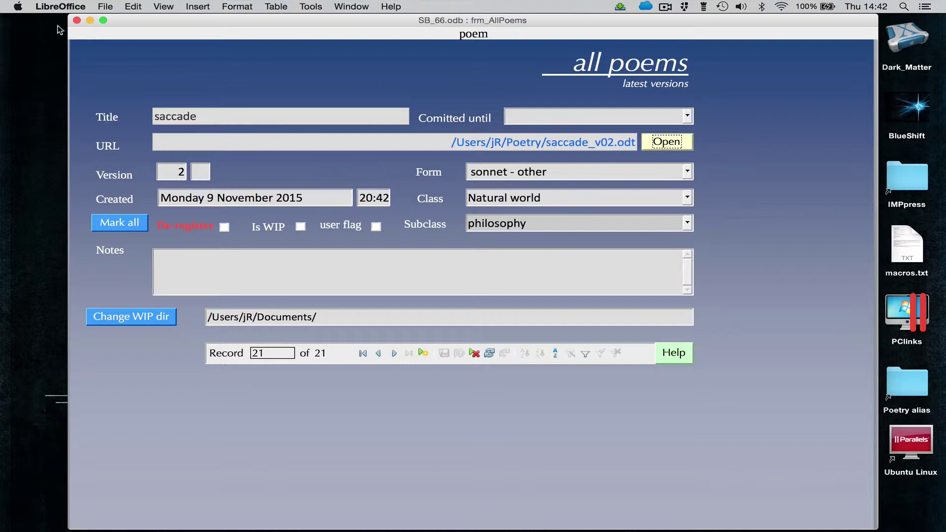
pyautogui.click(76, 21)
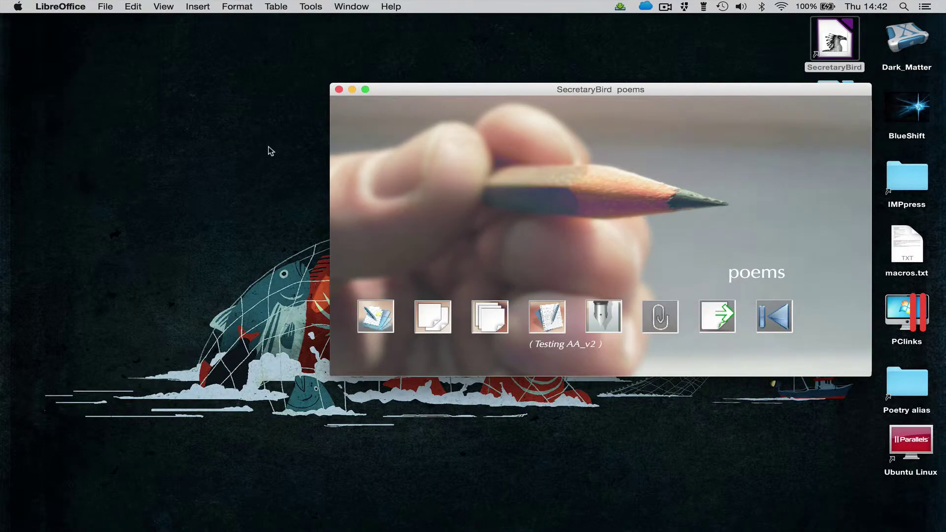
# Return to the main menu and open the versions form that lists registered files by poem
pyautogui.click(777, 319)
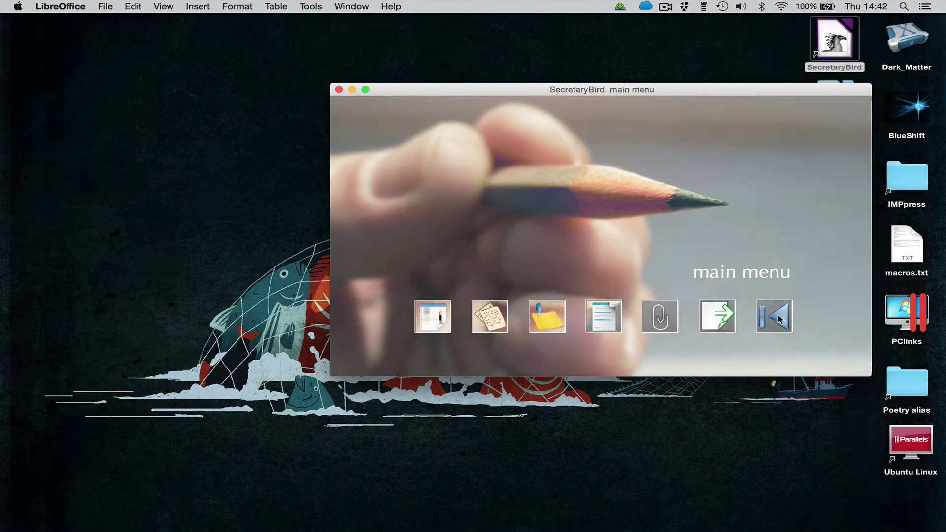
pyautogui.click(496, 321)
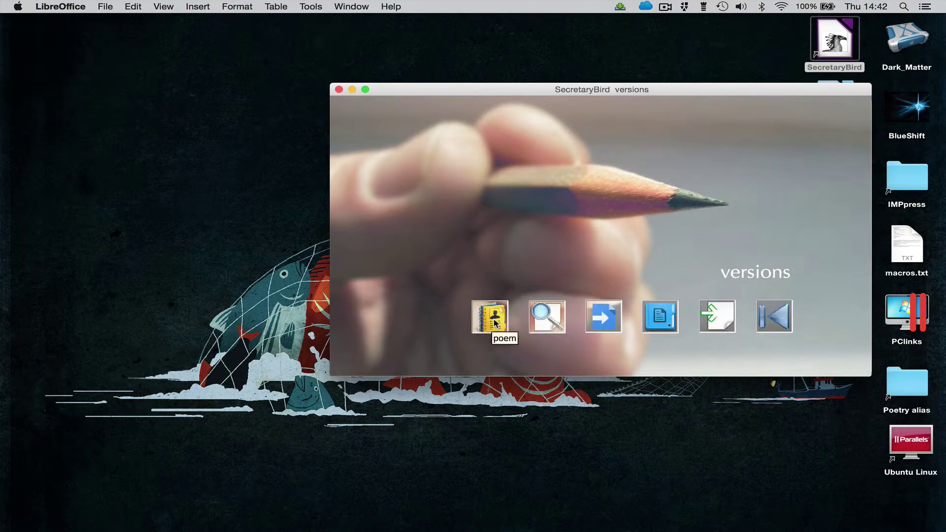
pyautogui.click(495, 322)
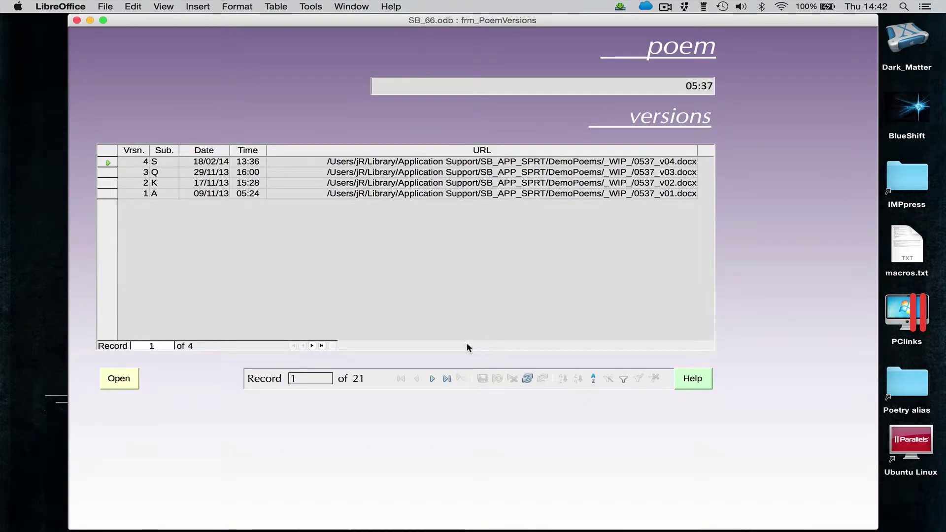
# Browse the poem records to saccade, examine its registered versions and close the versions form
pyautogui.click(431, 380)
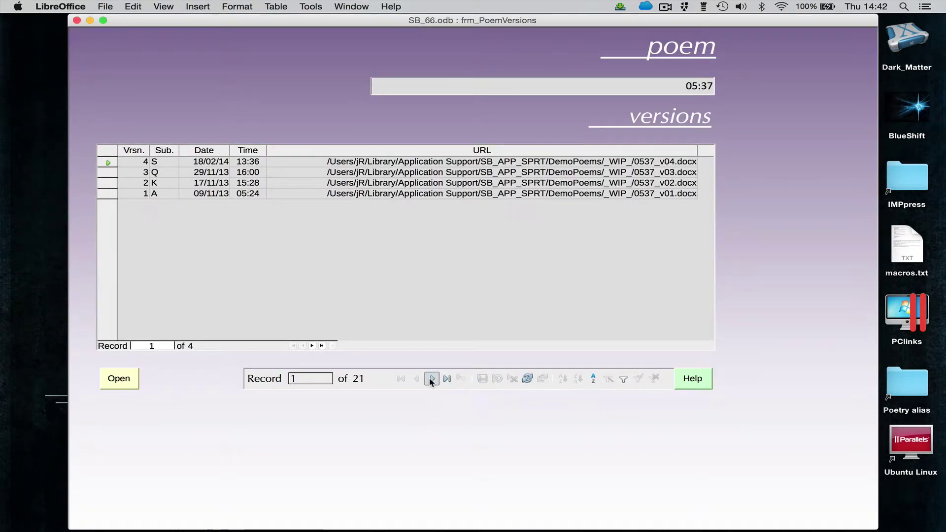
pyautogui.click(432, 380)
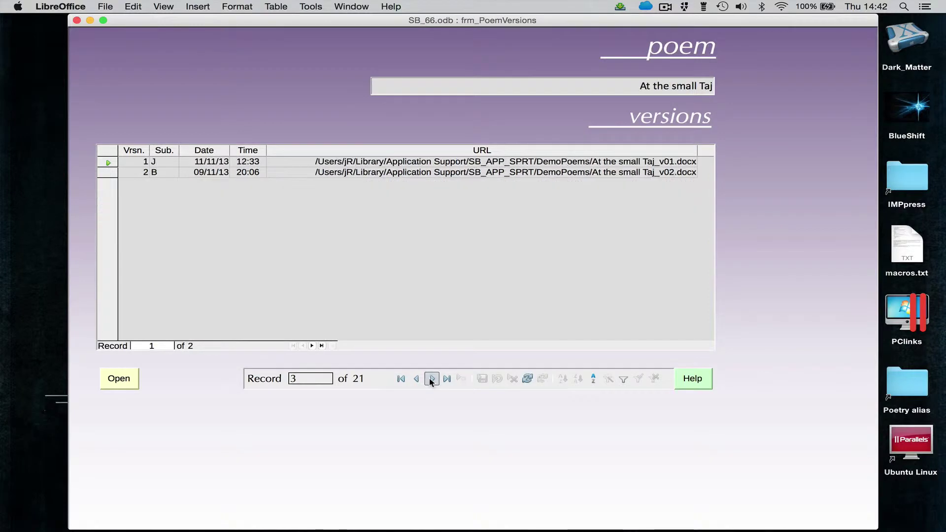
pyautogui.click(447, 379)
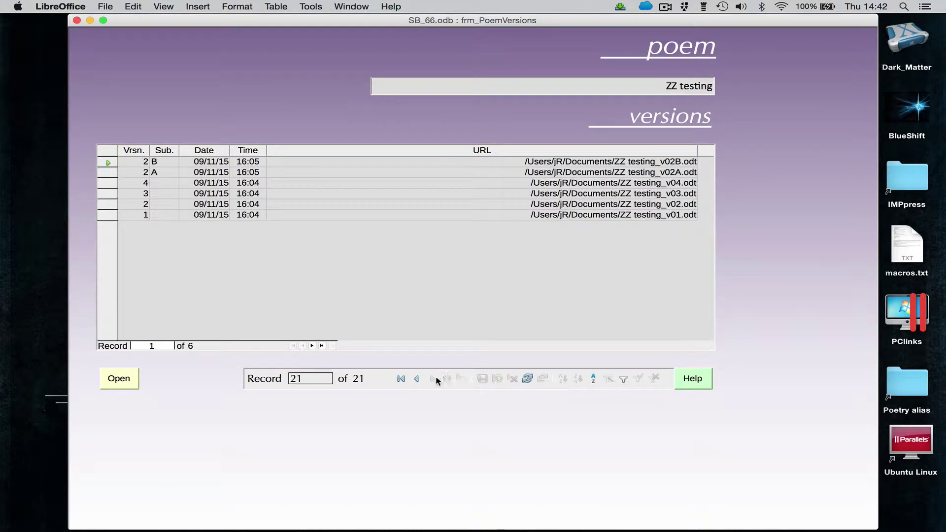
pyautogui.click(416, 379)
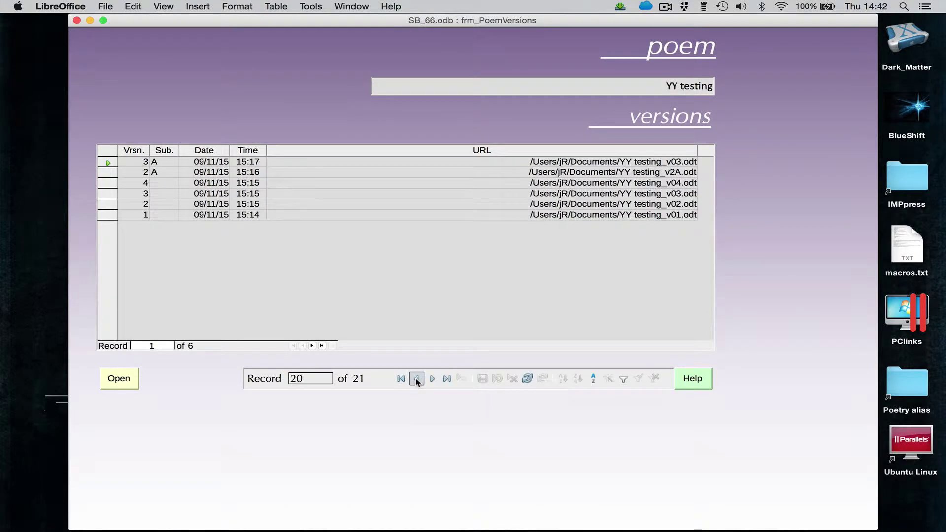
pyautogui.click(417, 380)
pyautogui.click(416, 379)
pyautogui.click(417, 379)
pyautogui.click(417, 379)
pyautogui.click(416, 380)
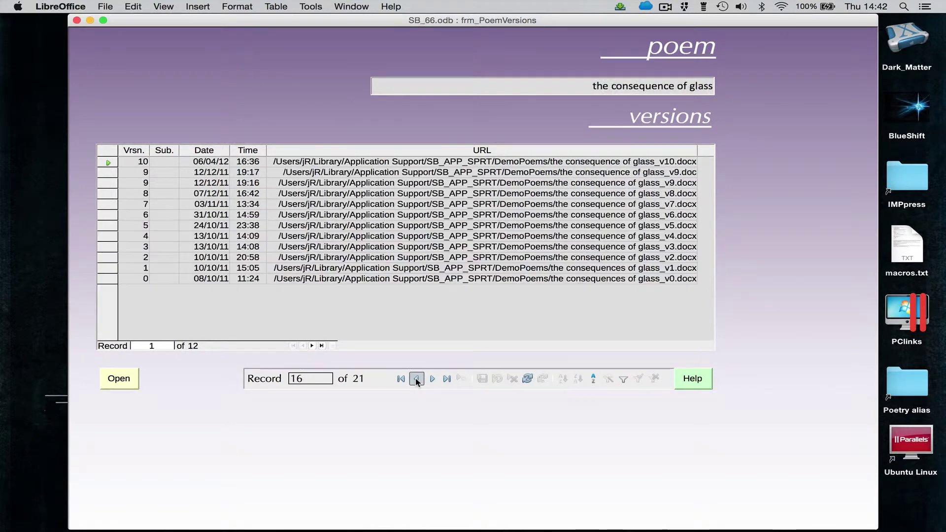
pyautogui.click(416, 380)
pyautogui.click(416, 380)
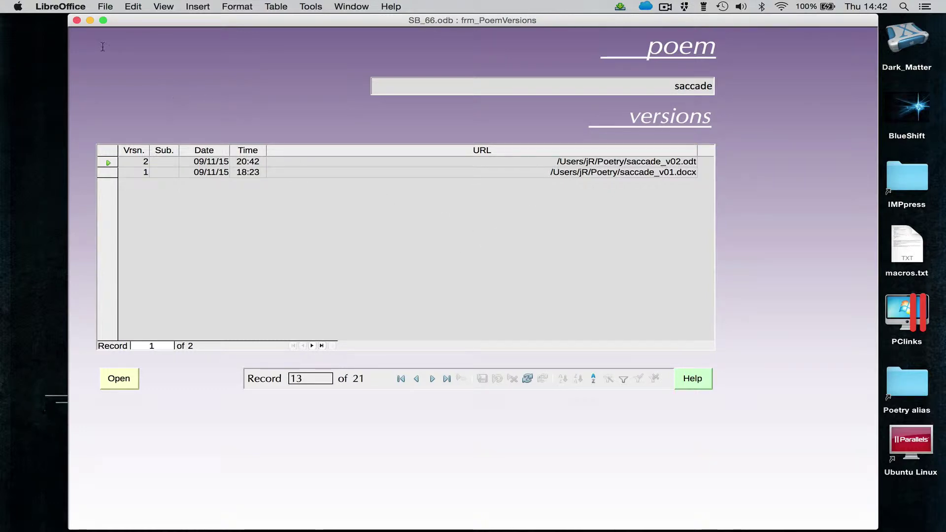
pyautogui.click(76, 20)
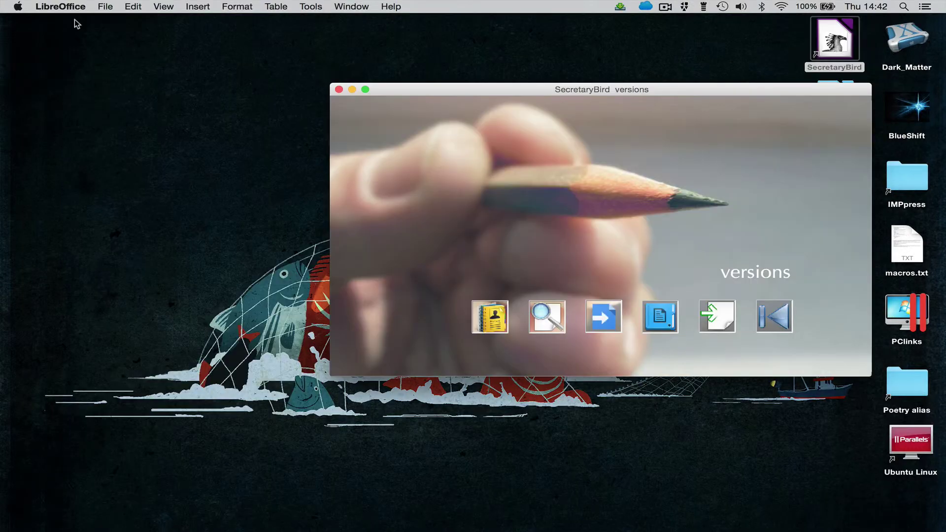
# Return to the main menu and open the group readings form among the poem uses
pyautogui.click(766, 321)
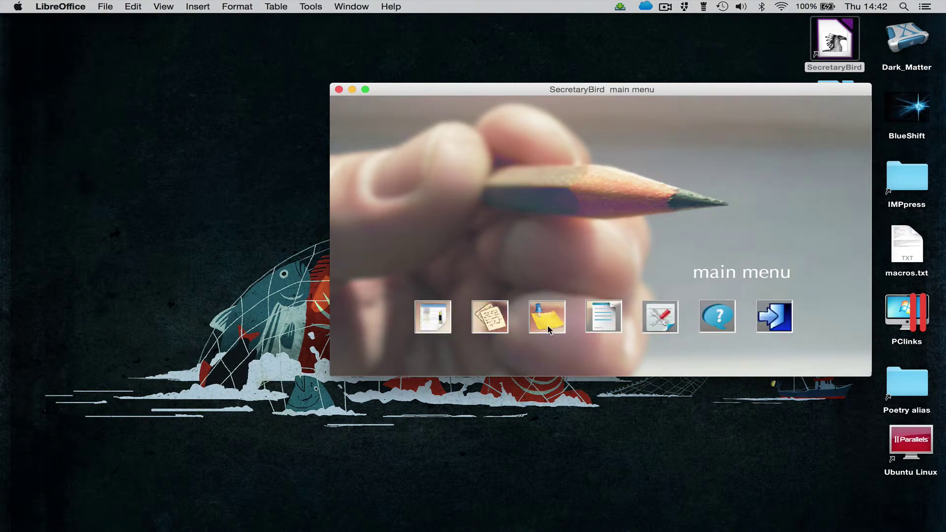
pyautogui.click(548, 329)
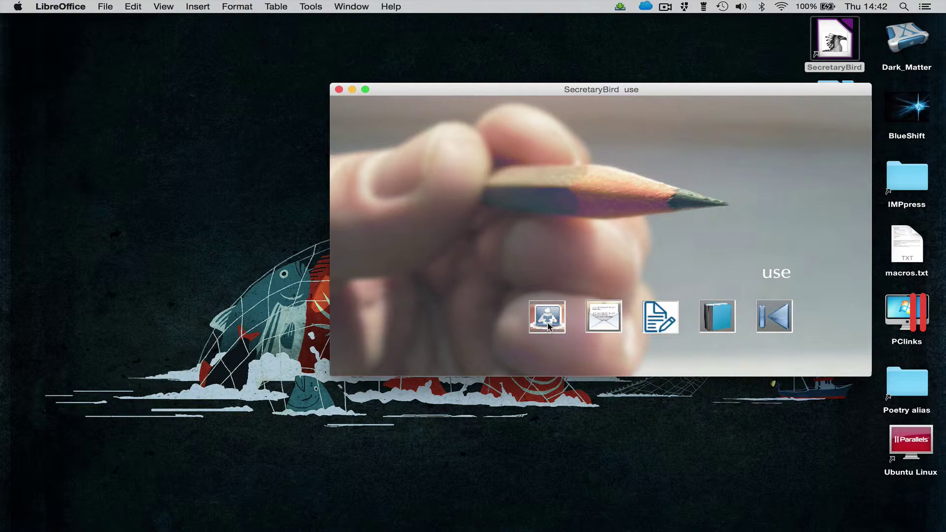
pyautogui.click(548, 321)
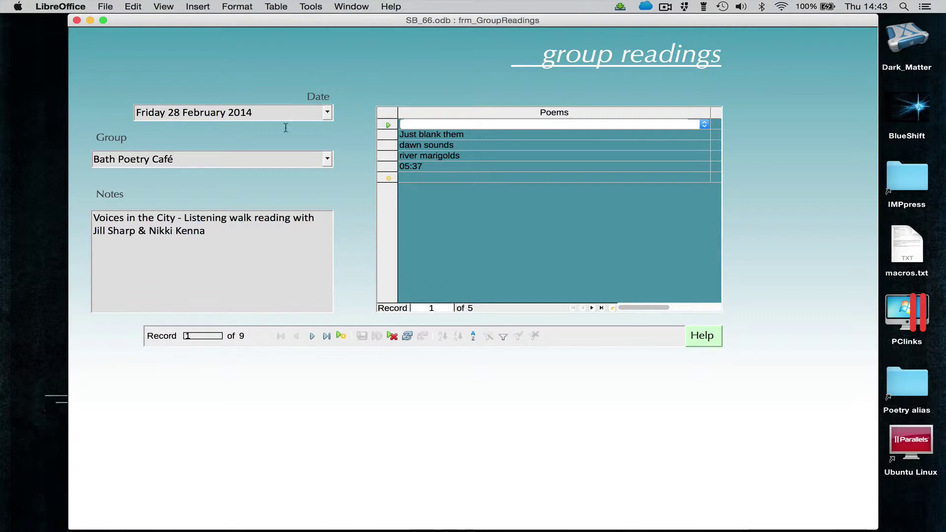
# Add the poem "all this" to the Bath Poetry Café reading of 28 February 2014
pyautogui.click(427, 179)
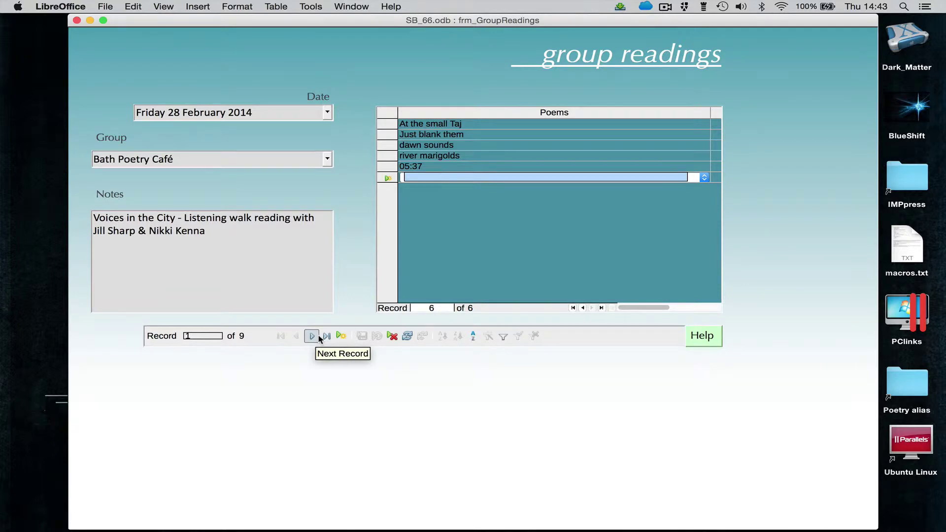
pyautogui.click(704, 177)
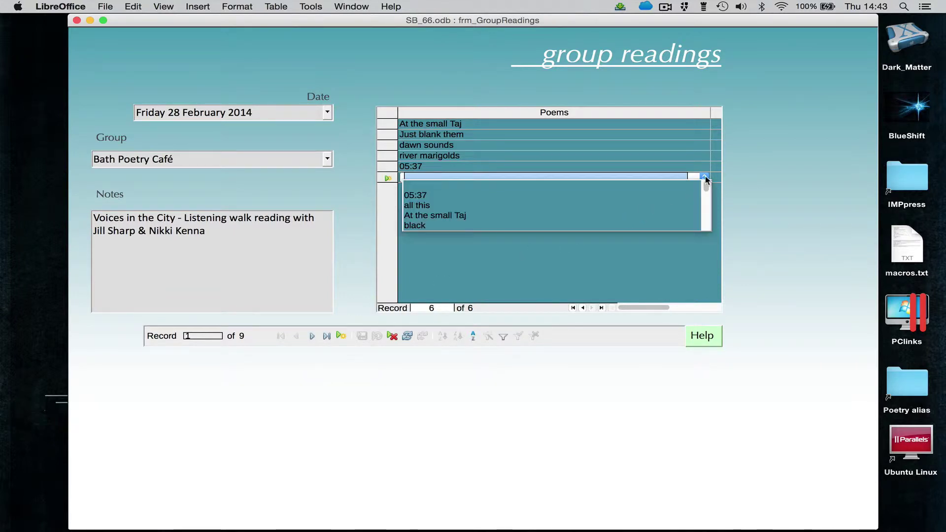
pyautogui.click(682, 206)
# Add the poem "black" on a new row of the Bath Poetry Café reading and move on to the following reading
pyautogui.click(609, 188)
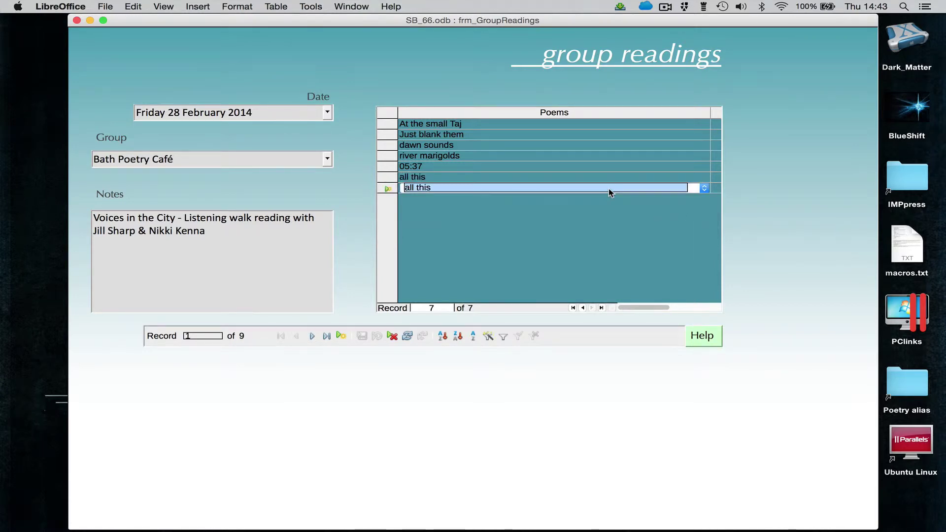
pyautogui.click(703, 188)
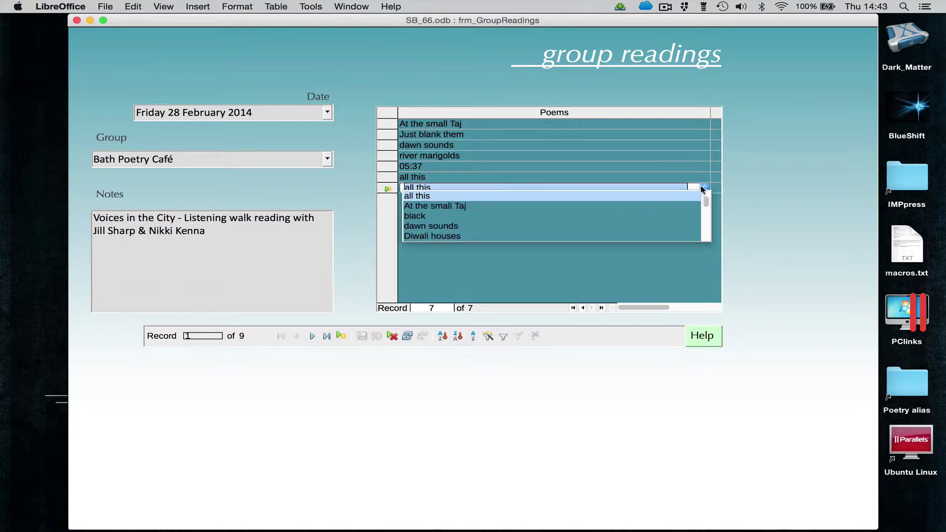
pyautogui.click(653, 218)
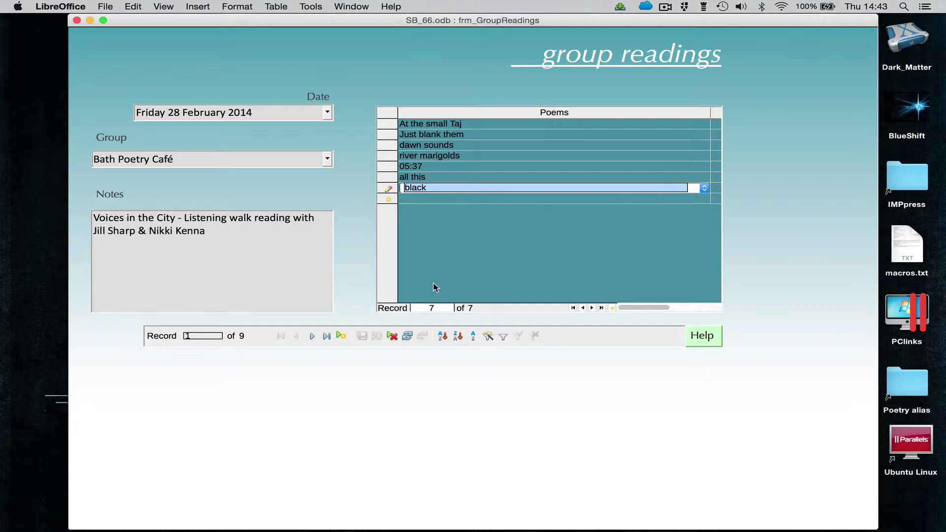
pyautogui.click(312, 336)
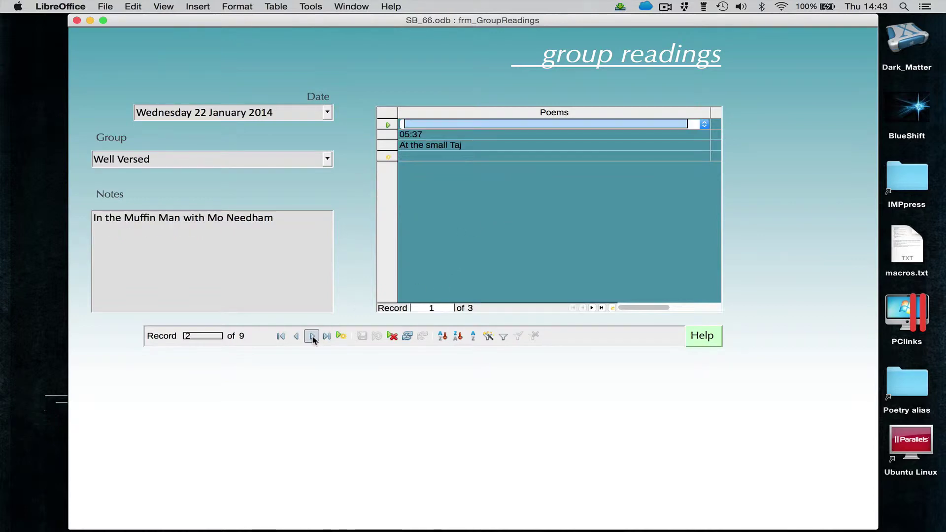
# Close the group readings form and open the form of current competition entries
pyautogui.click(77, 21)
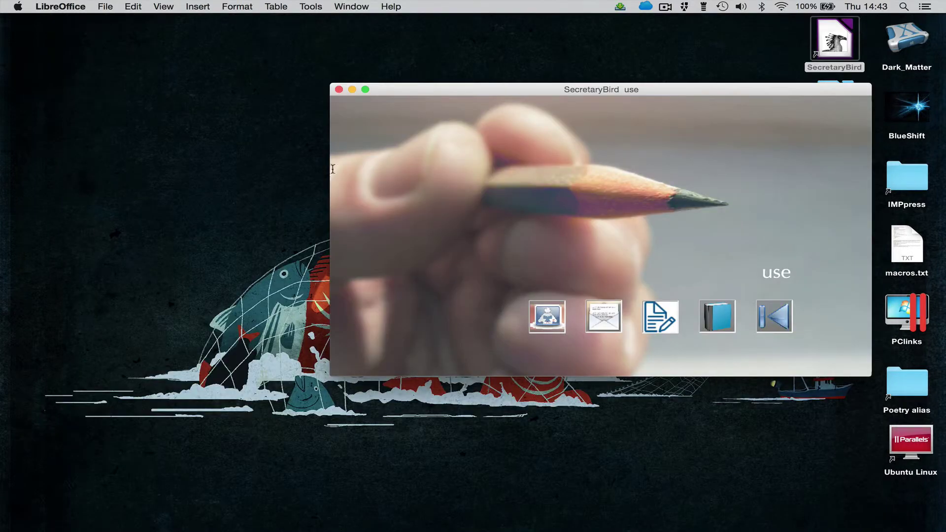
pyautogui.click(610, 329)
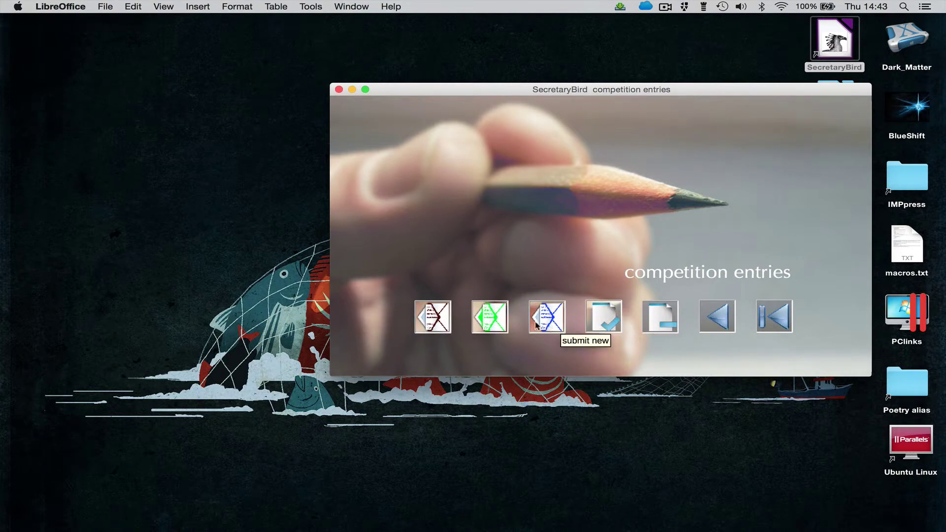
pyautogui.click(497, 325)
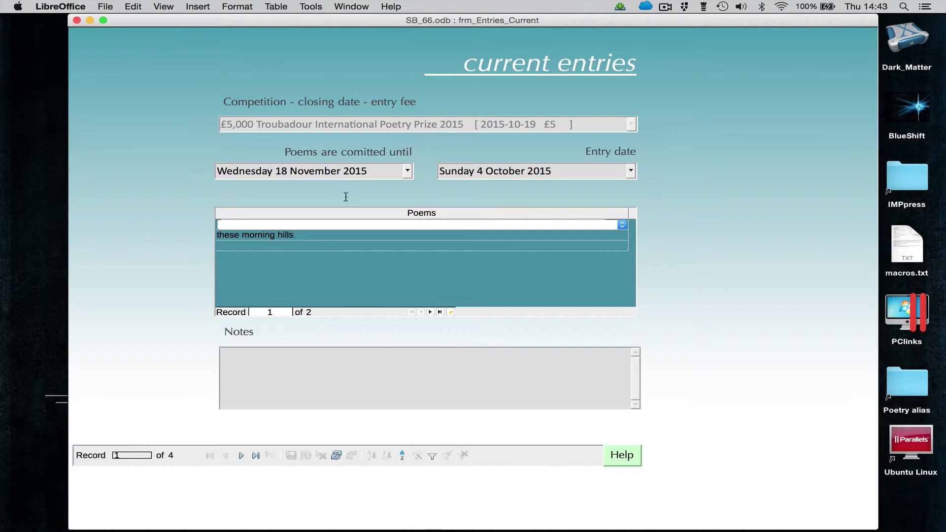
# Browse the current competition entries from the Troubadour prize to the Poetry Box Halloween award, checking their poem lists, and close the form
pyautogui.click(300, 247)
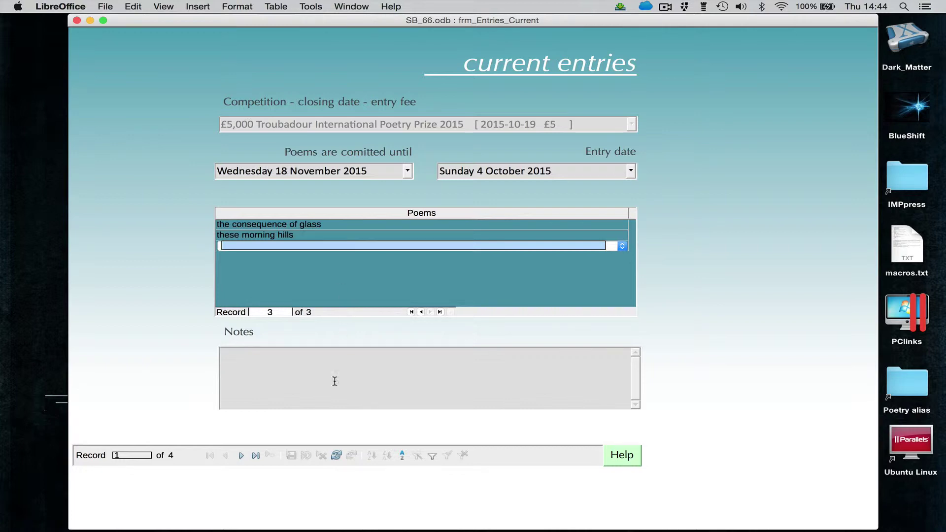
pyautogui.click(241, 456)
pyautogui.click(241, 456)
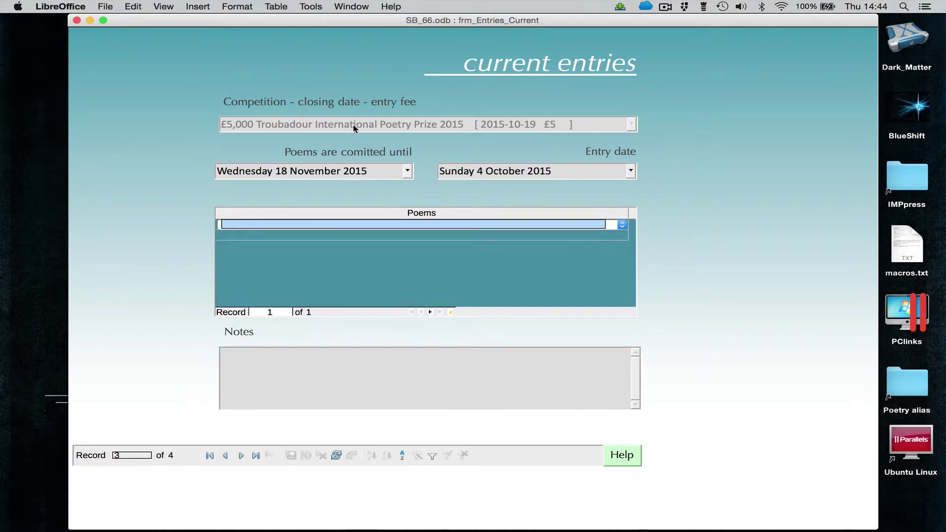
pyautogui.click(241, 456)
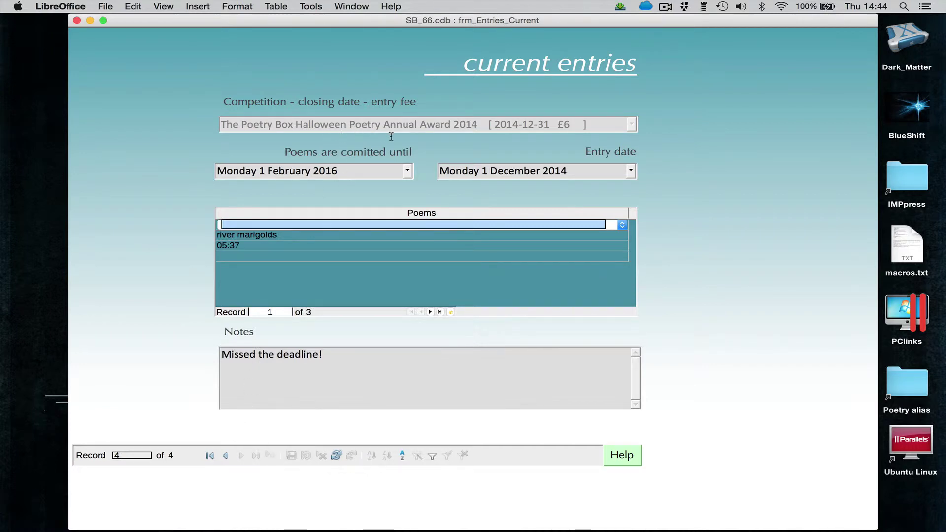
pyautogui.click(321, 261)
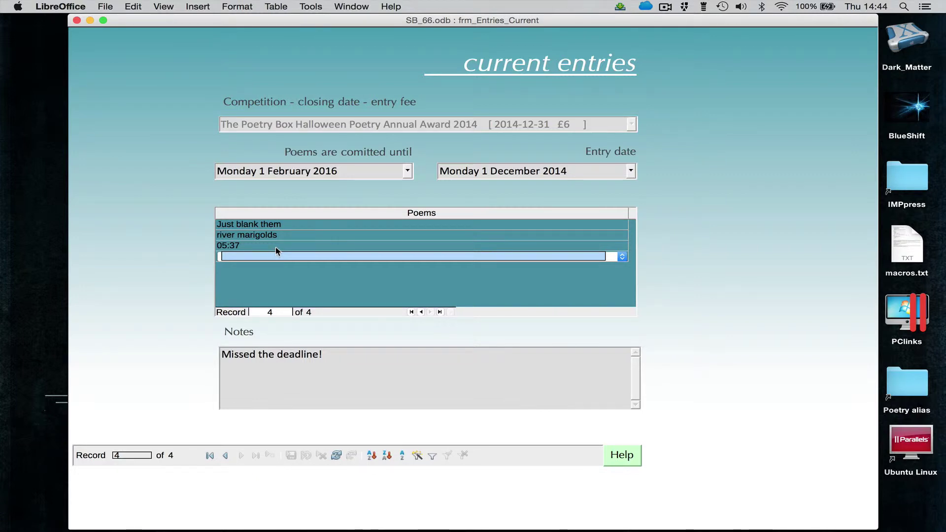
pyautogui.click(77, 20)
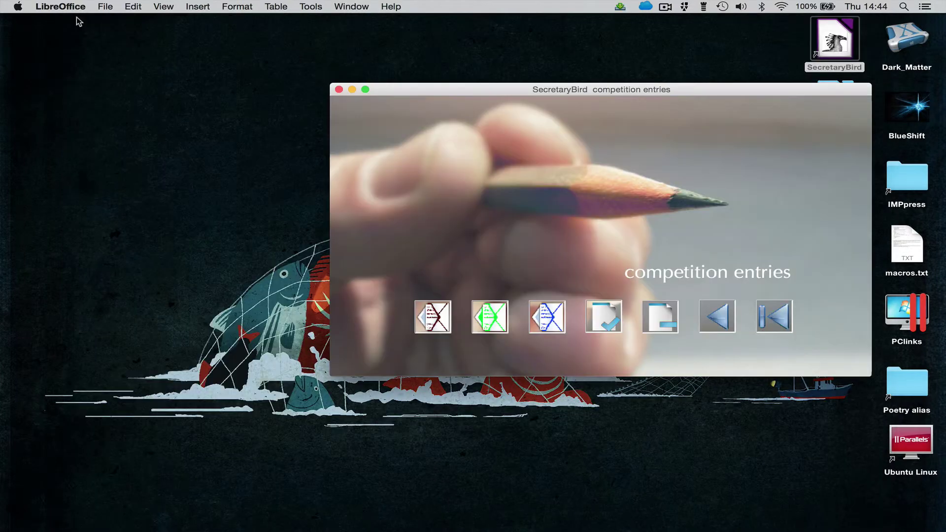
# Generate the standard usage report for competition entries, grouped by useage, sorted alphabetically in ascending order with no date filter
pyautogui.click(721, 323)
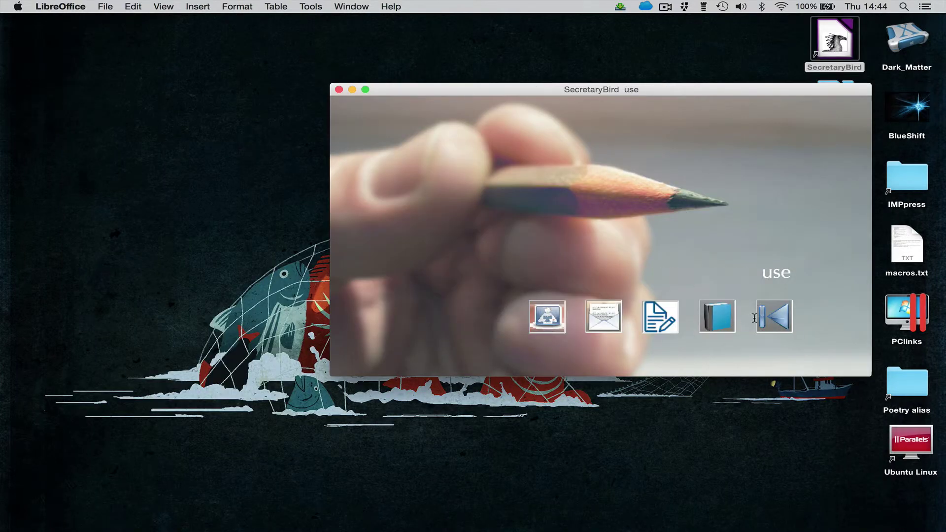
pyautogui.click(775, 317)
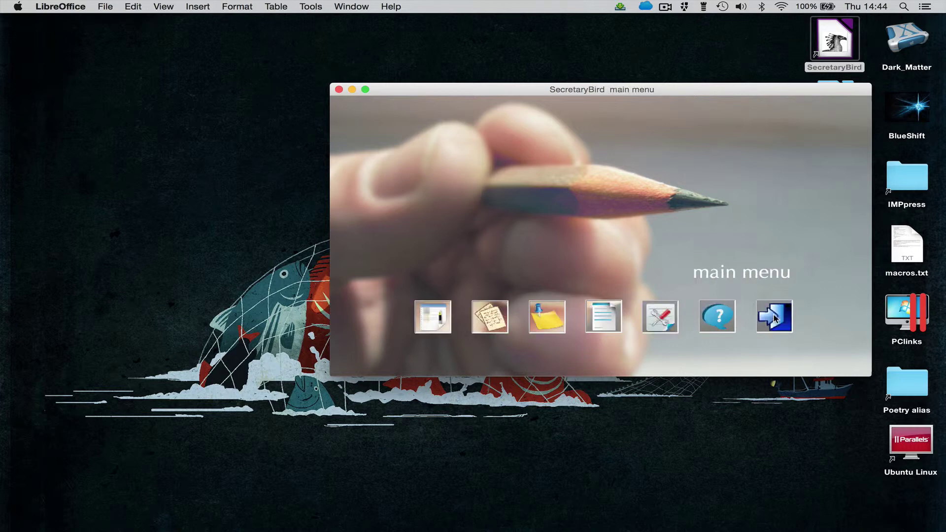
pyautogui.click(605, 318)
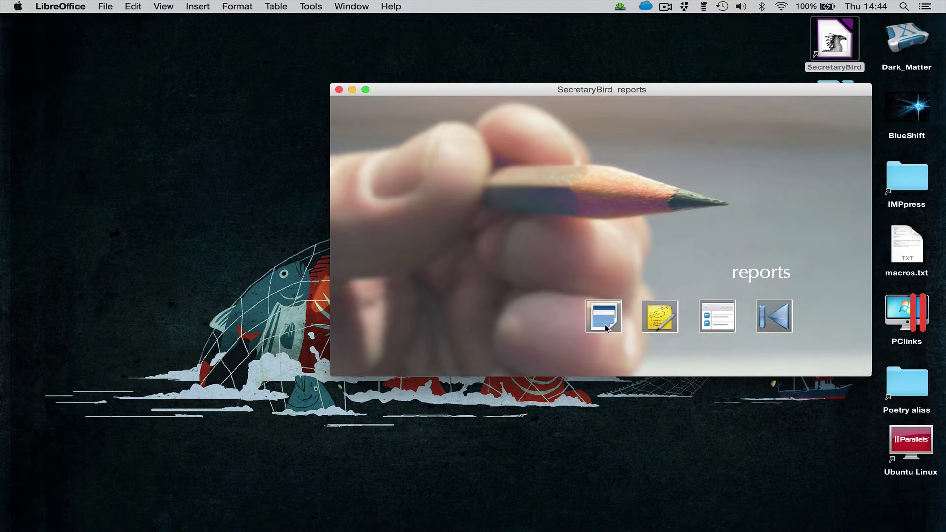
pyautogui.click(604, 324)
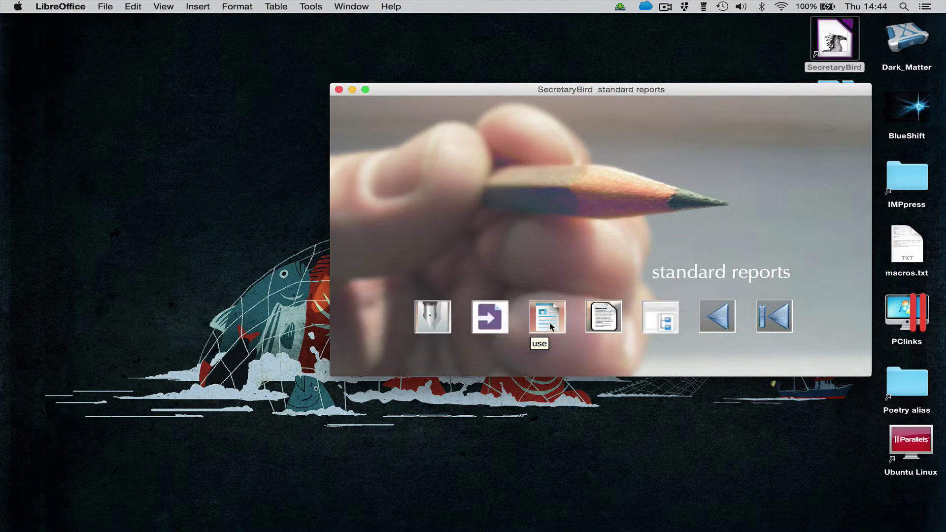
pyautogui.click(551, 327)
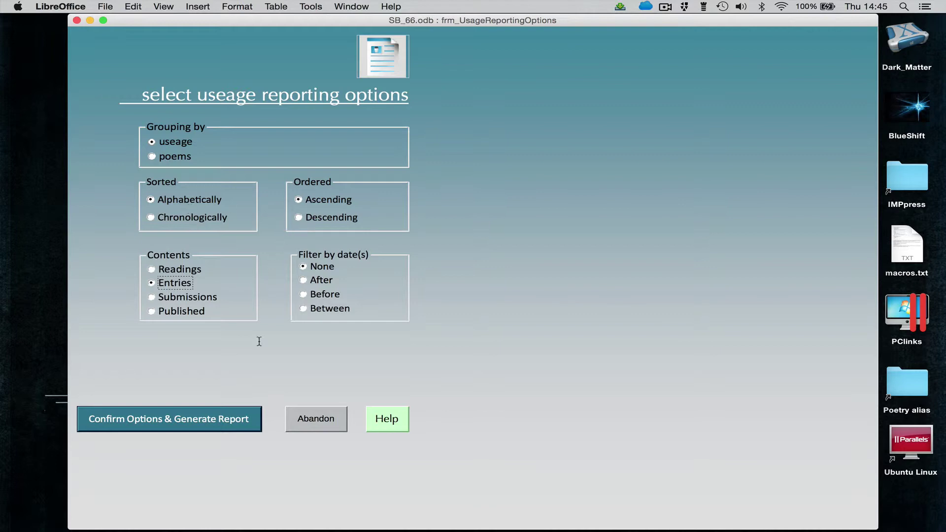
pyautogui.click(216, 421)
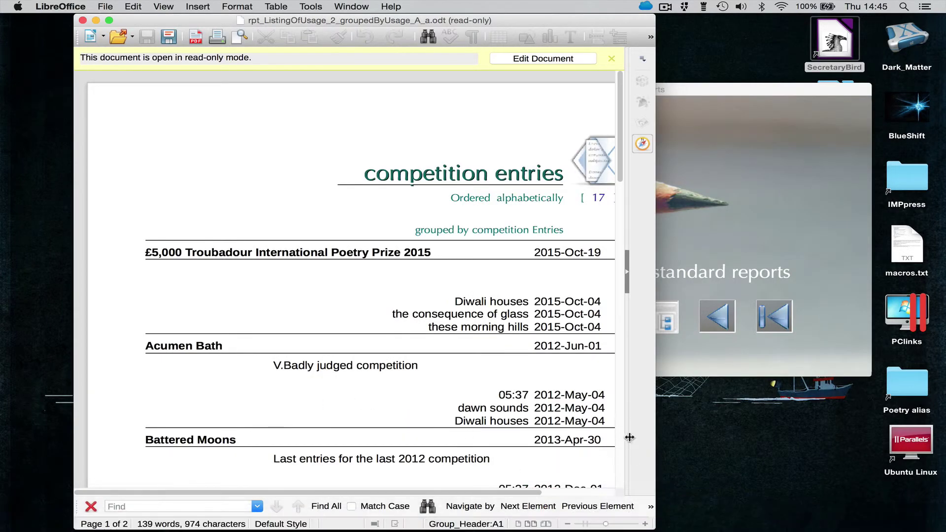
# Zoom out the competition entries report, read it through to its second page and close it
pyautogui.click(599, 524)
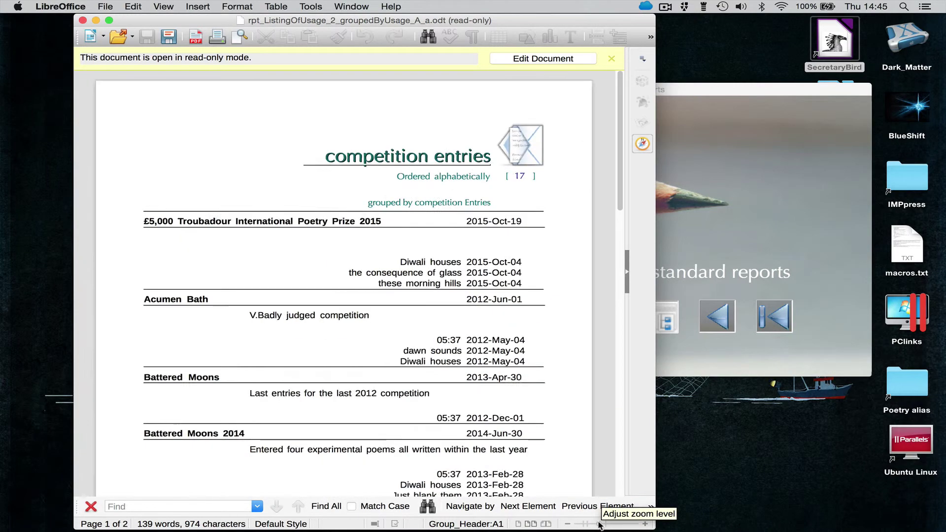
pyautogui.moveTo(599, 523); pyautogui.dragTo(594, 524)
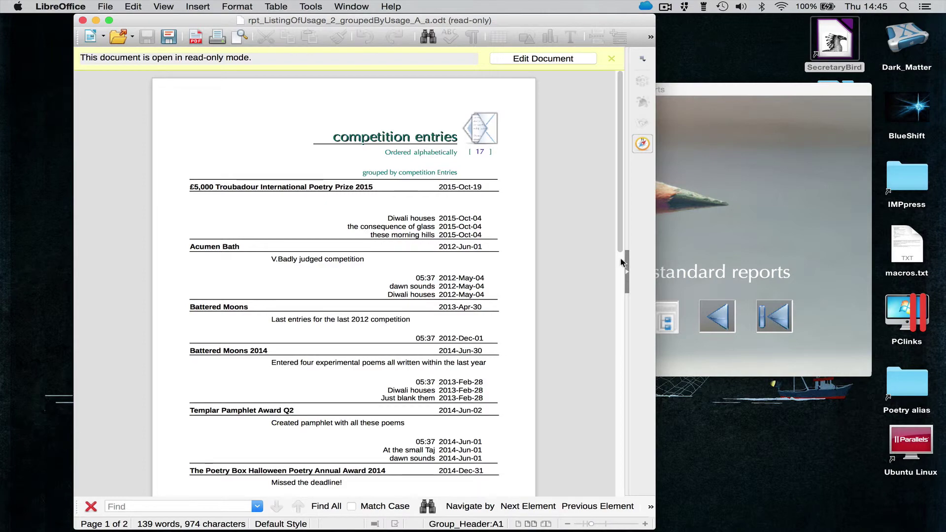
pyautogui.moveTo(620, 247); pyautogui.dragTo(631, 283)
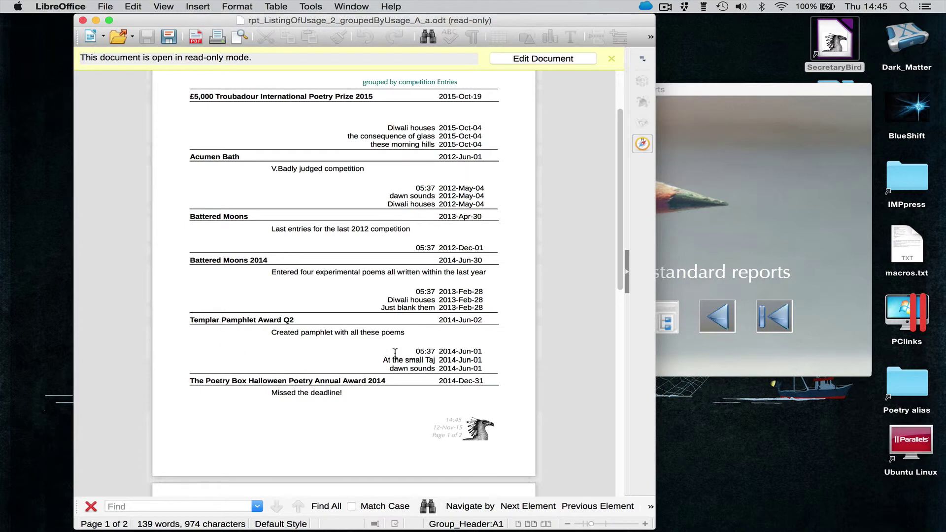
pyautogui.moveTo(620, 288); pyautogui.dragTo(621, 356)
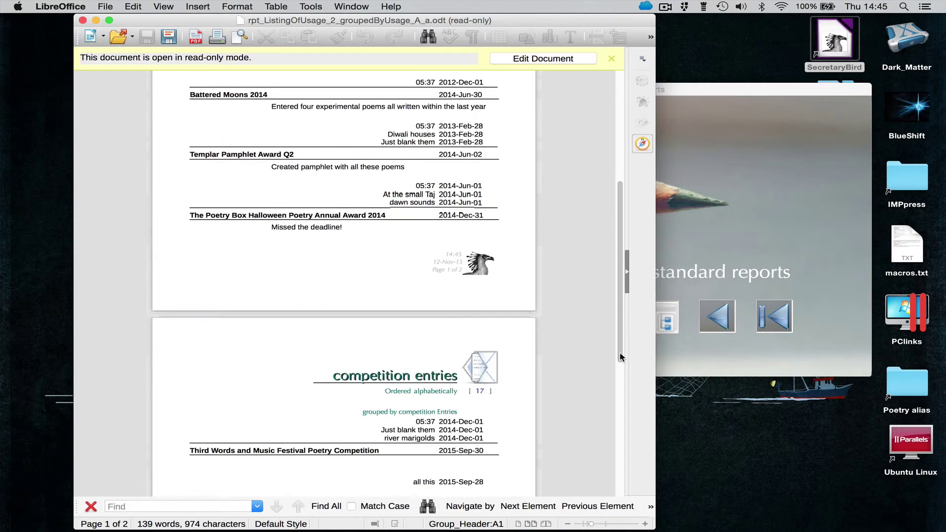
pyautogui.click(83, 20)
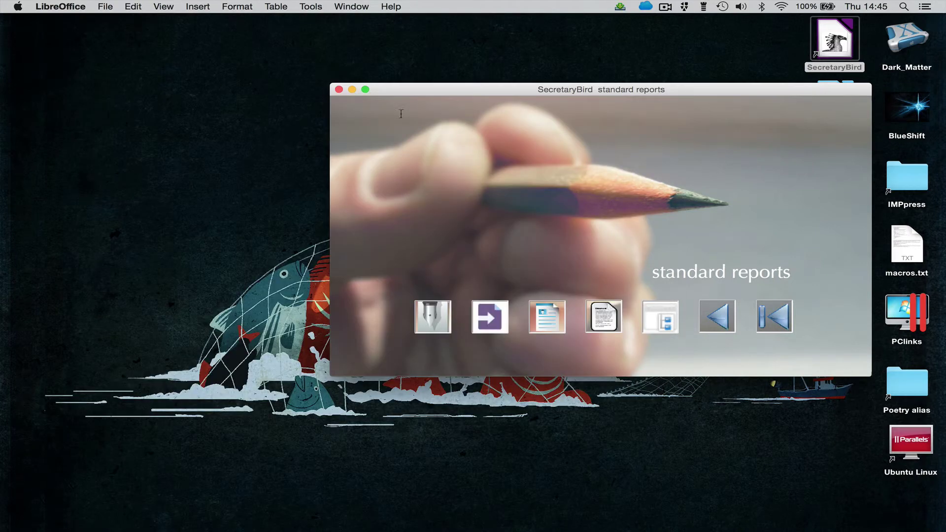
# Reposition the SecretaryBird menu window and switch its background picture to the old books image through the support options
pyautogui.moveTo(475, 85); pyautogui.dragTo(303, 66)
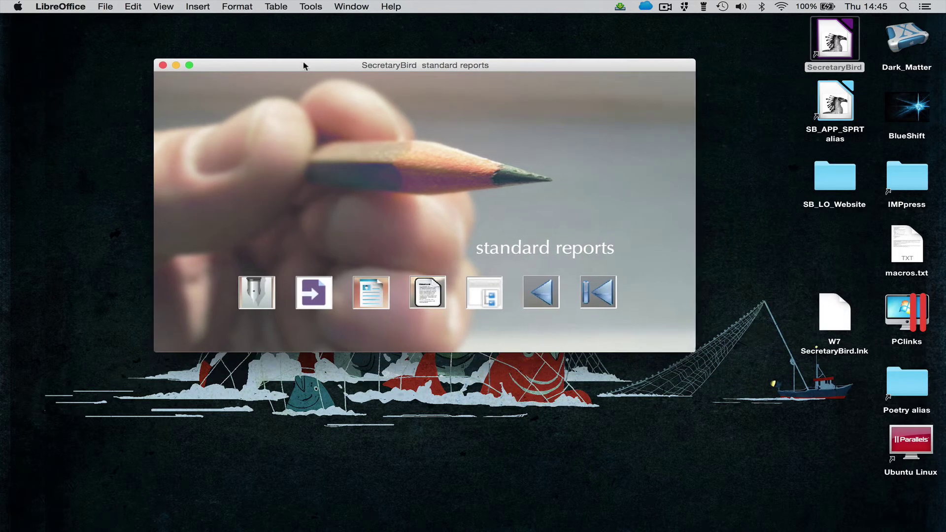
pyautogui.click(602, 297)
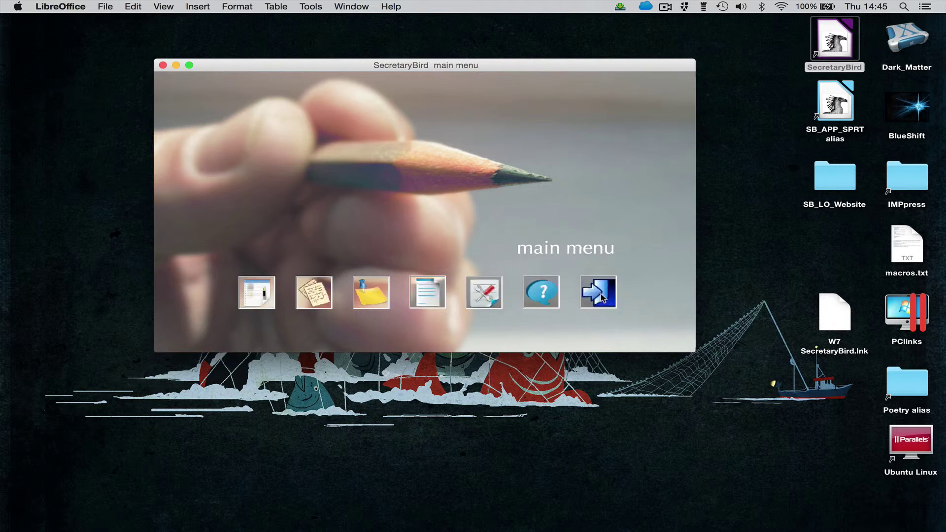
pyautogui.click(540, 296)
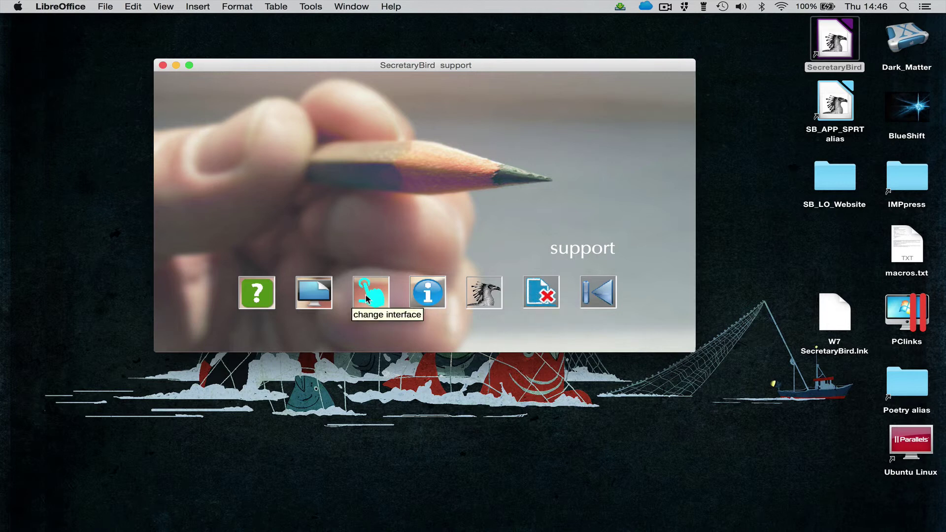
pyautogui.click(318, 297)
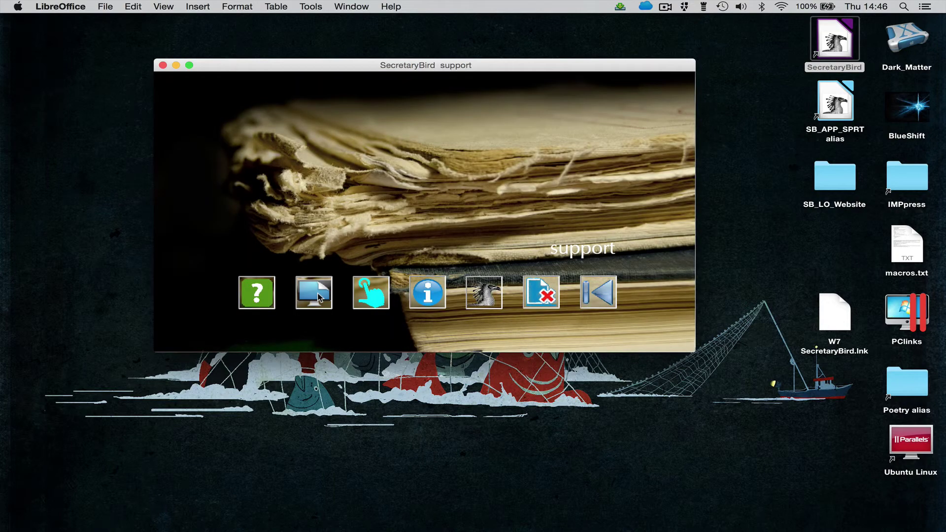
# Open the SecretaryBird help in Safari, look through its contents list down to the terminology topics and close it
pyautogui.click(426, 298)
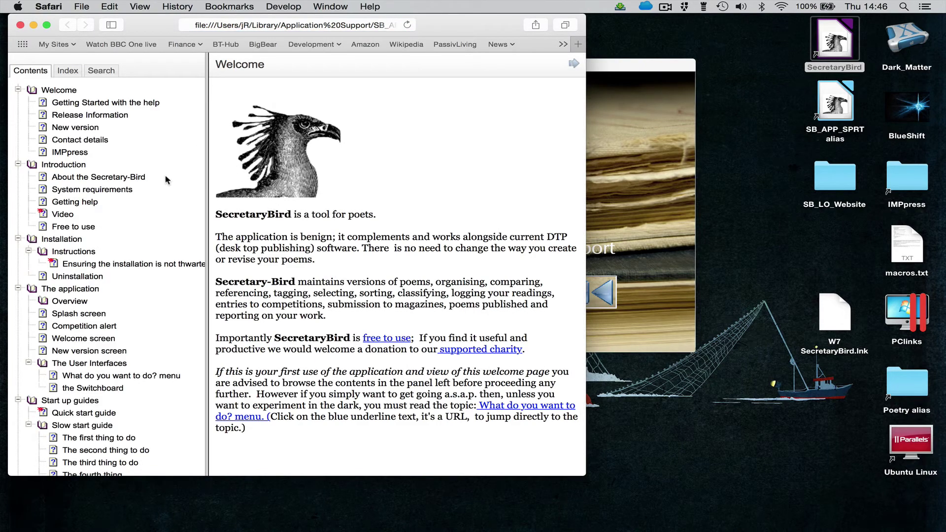
pyautogui.scroll(-3, 146, 259)
pyautogui.scroll(-15, 146, 259)
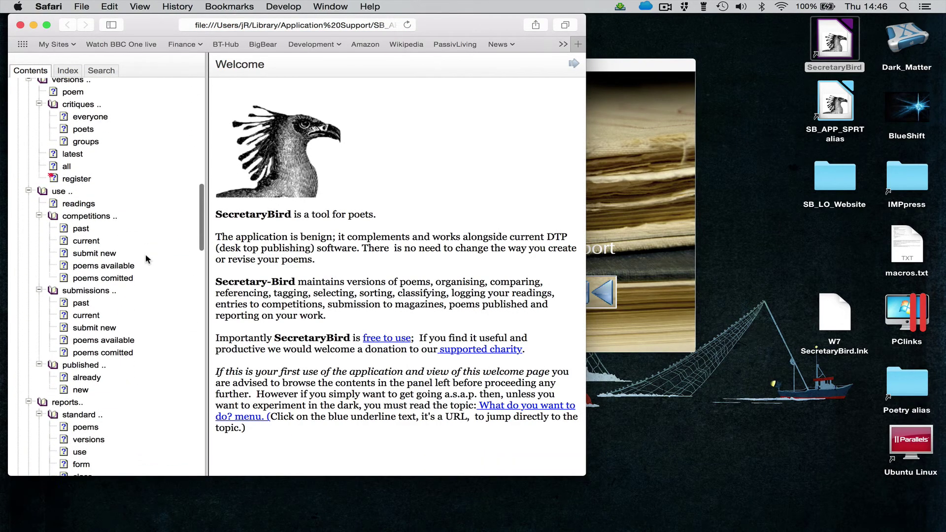
pyautogui.scroll(-20, 146, 259)
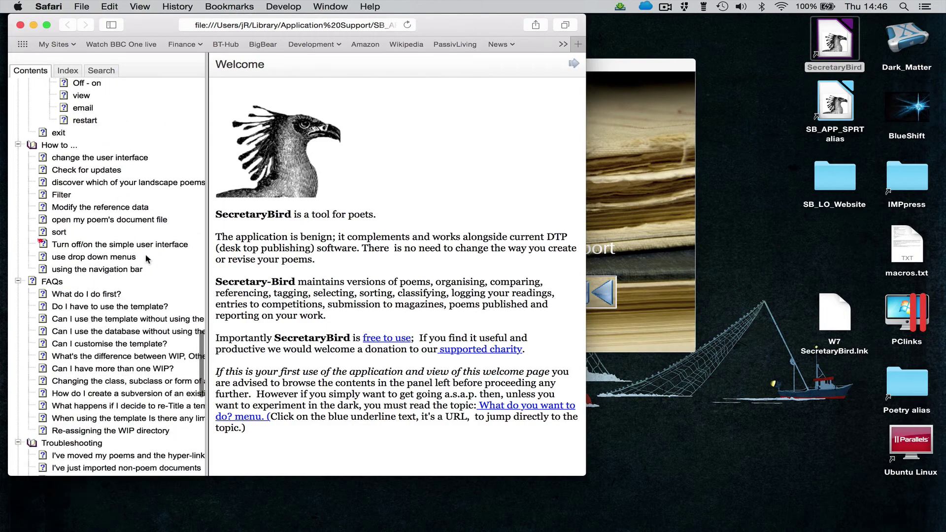
pyautogui.scroll(-5, 146, 258)
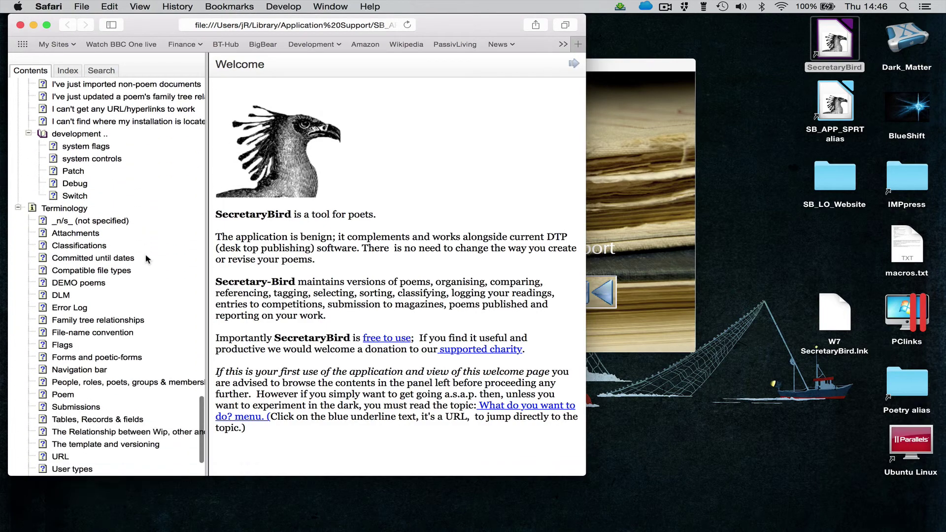
pyautogui.scroll(15, 146, 259)
pyautogui.scroll(15, 145, 260)
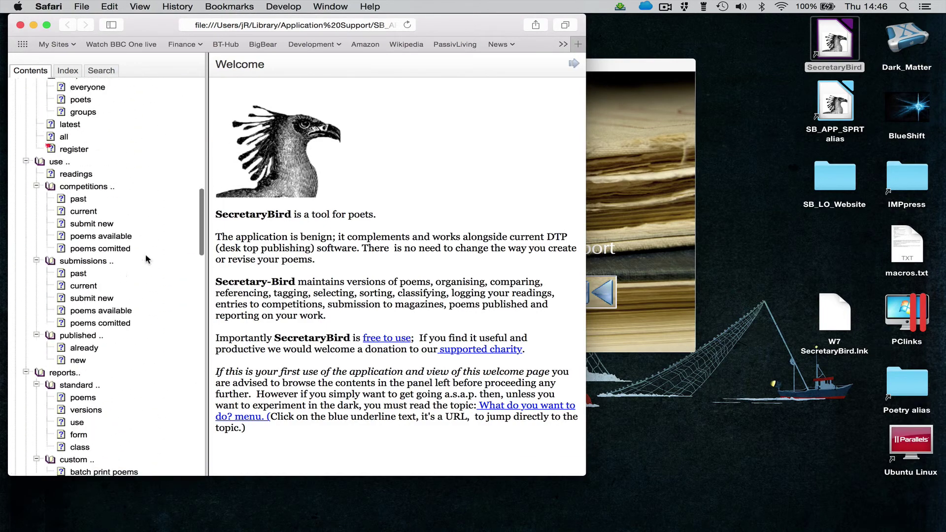
pyautogui.click(21, 24)
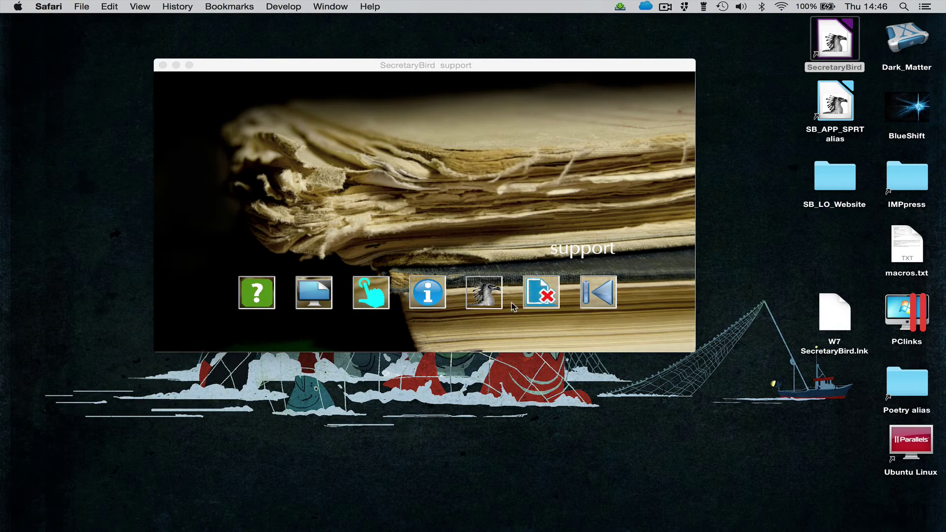
# Return to the main menu and open the form that lists the latest versions of all poems
pyautogui.click(602, 296)
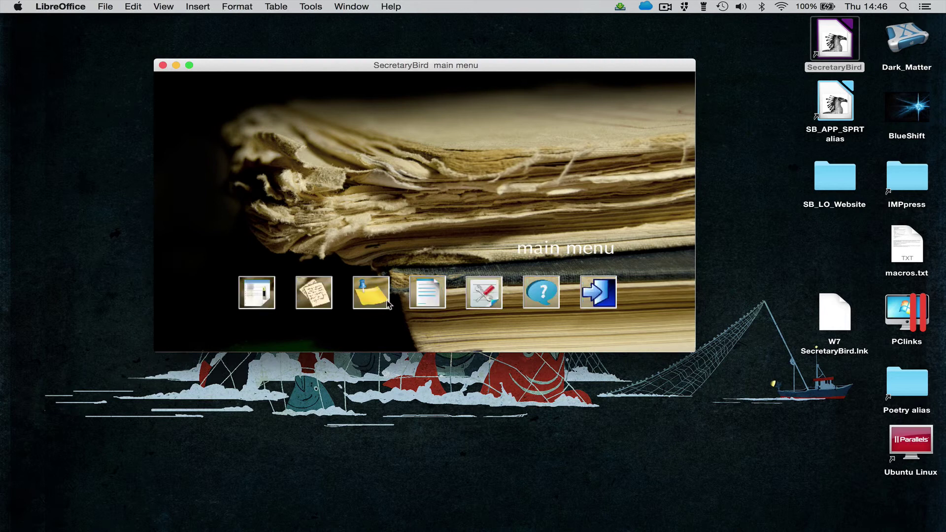
pyautogui.click(263, 300)
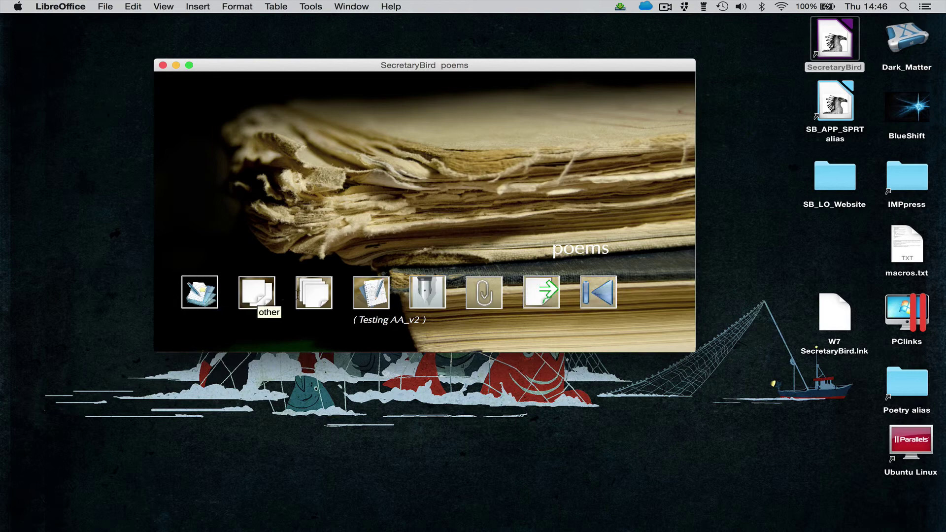
pyautogui.click(319, 298)
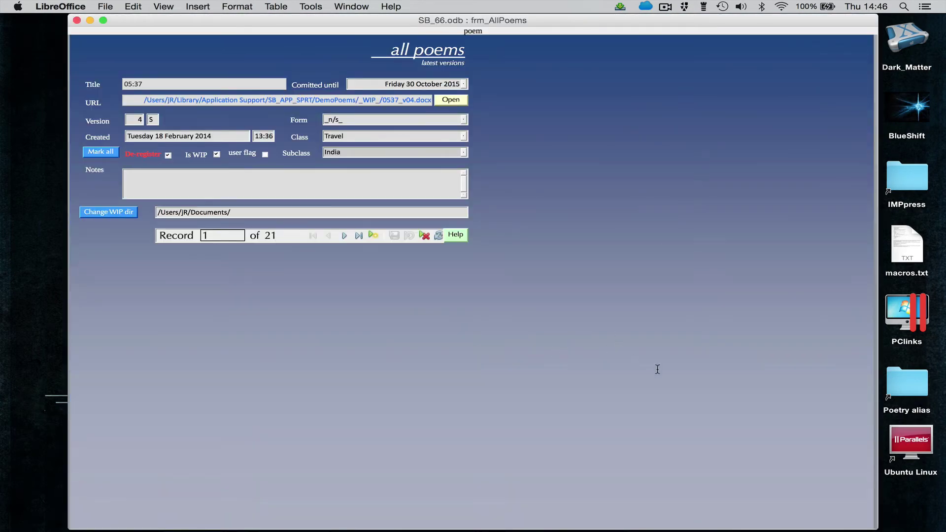
# Open the help topic for the all poems form, enlarge the browser window and read the page down to its related topics
pyautogui.click(460, 235)
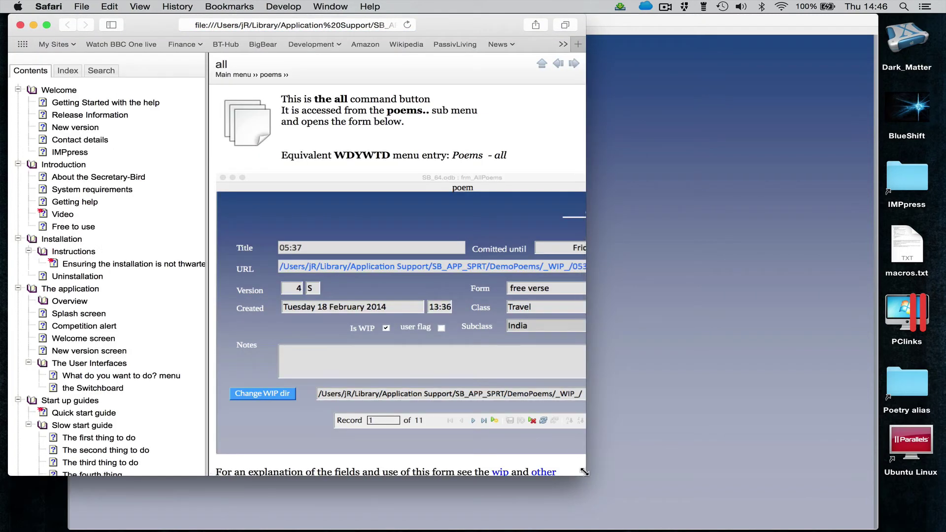
pyautogui.moveTo(585, 474); pyautogui.dragTo(778, 505)
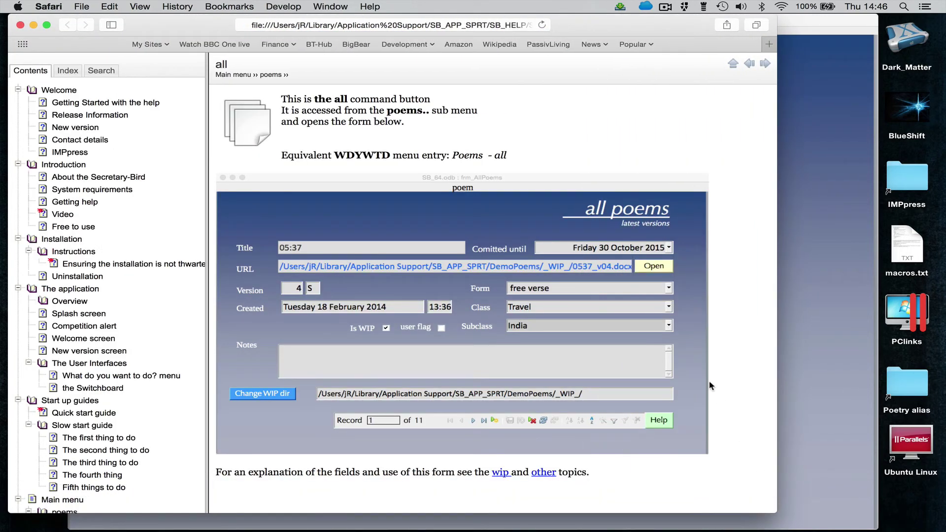
pyautogui.scroll(-3, 710, 386)
pyautogui.scroll(2, 710, 385)
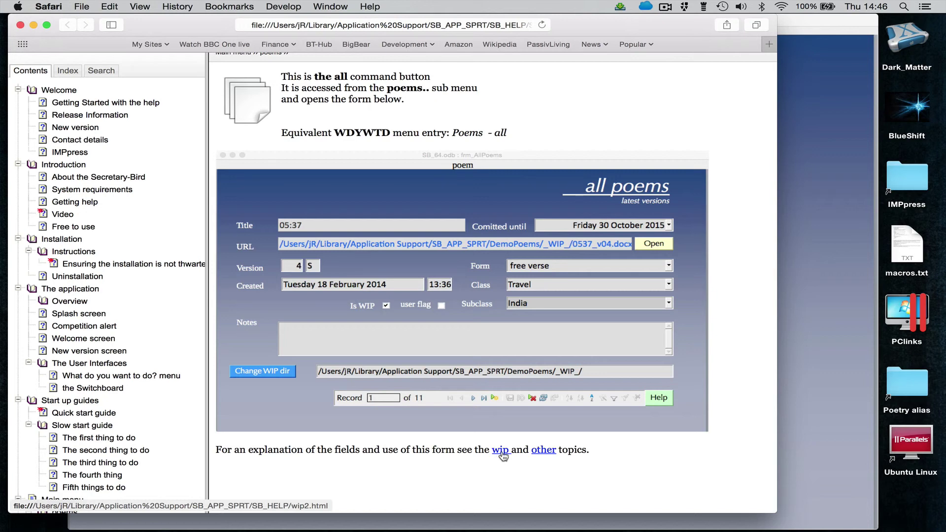
# Follow the link to the related wip help topic and read through its explanation of the form's fields and use
pyautogui.click(500, 450)
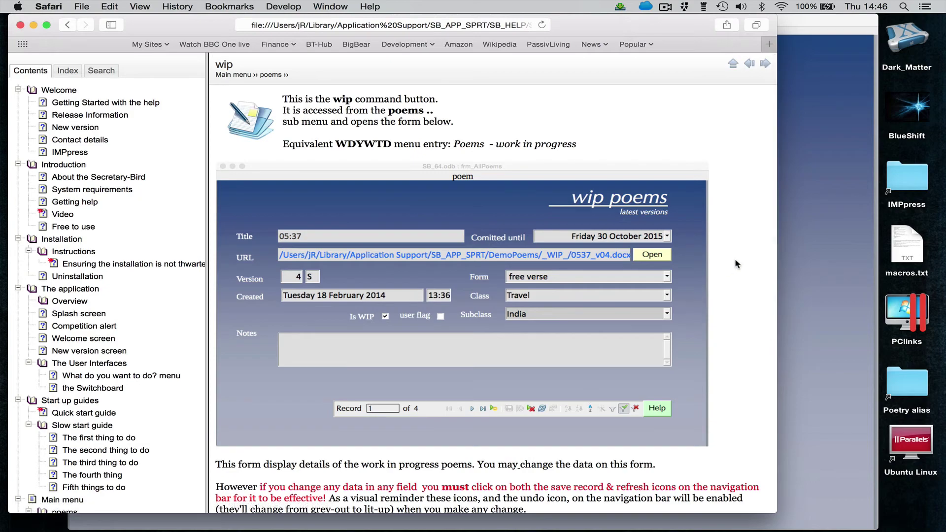
pyautogui.scroll(-10, 734, 288)
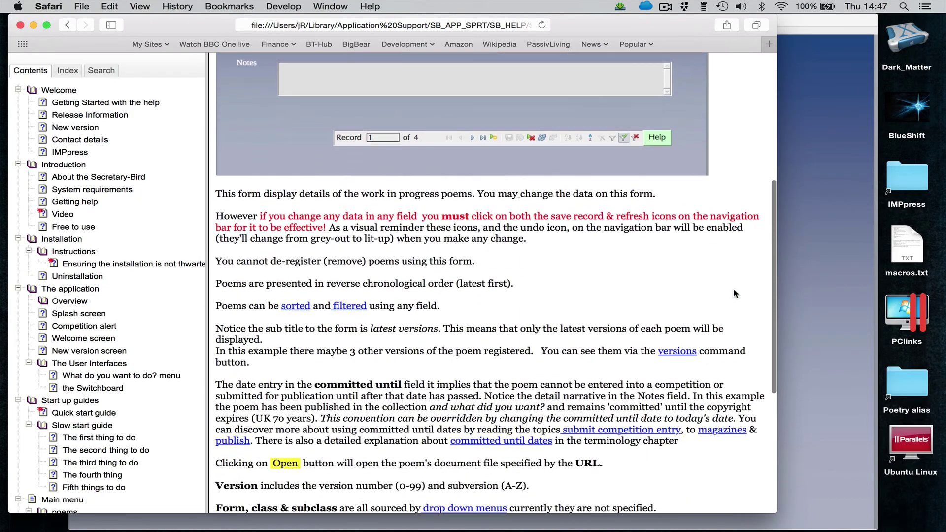
pyautogui.scroll(-2, 734, 292)
pyautogui.scroll(8, 734, 293)
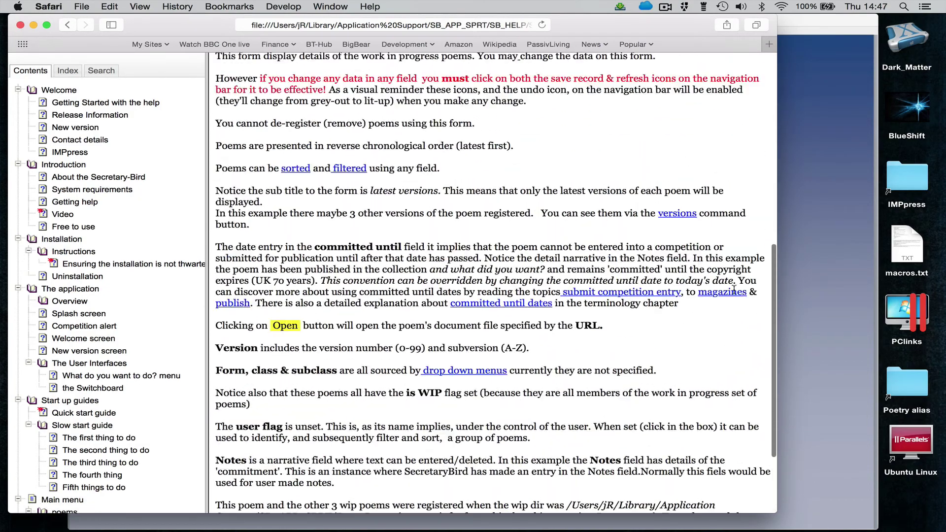
pyautogui.scroll(3, 734, 289)
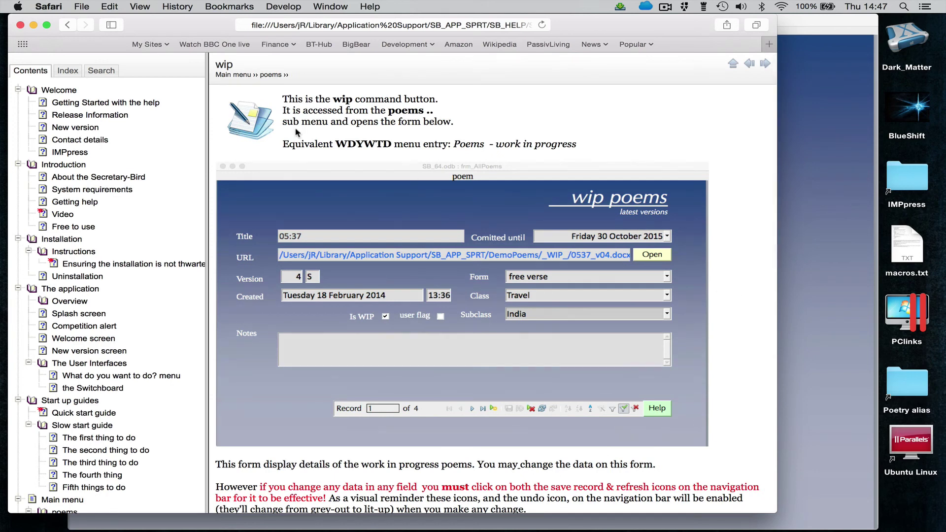
# Switch back to SecretaryBird, close the all poems form and return from the poems submenu to the main menu
pyautogui.click(788, 179)
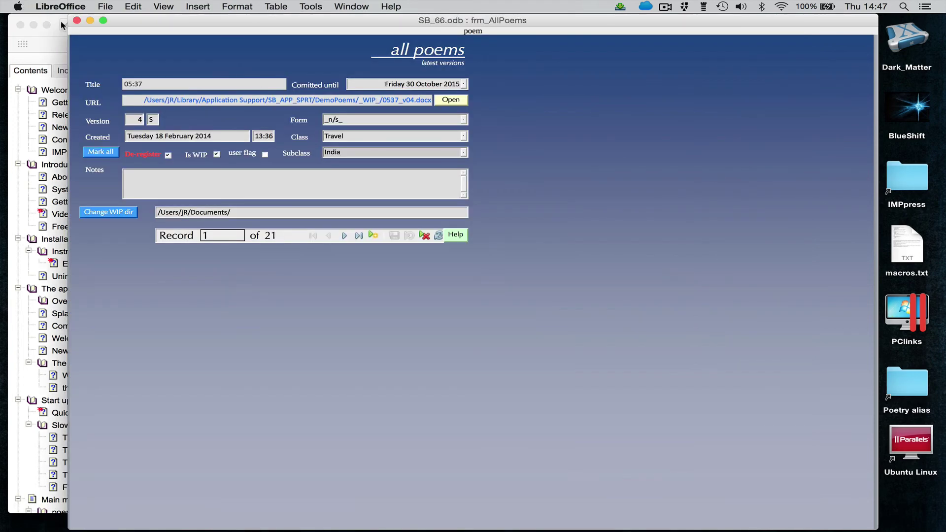
pyautogui.click(76, 20)
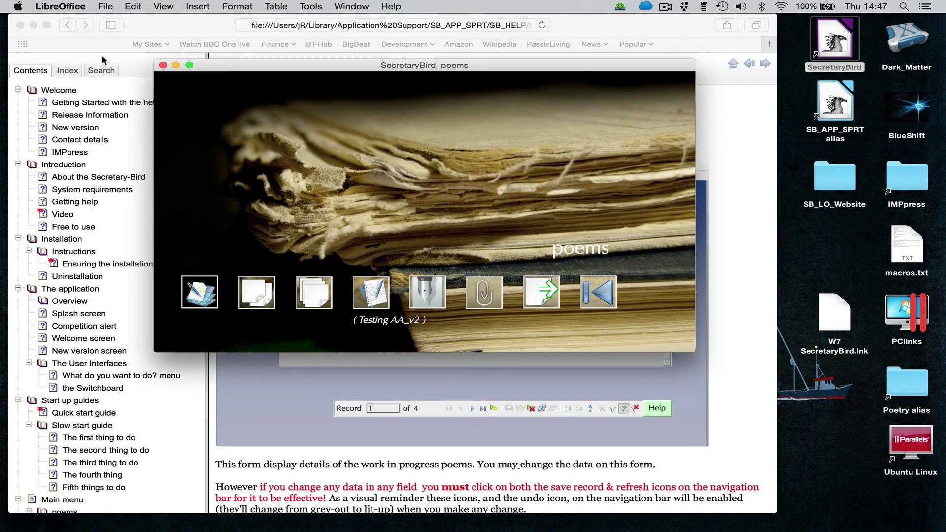
pyautogui.click(599, 295)
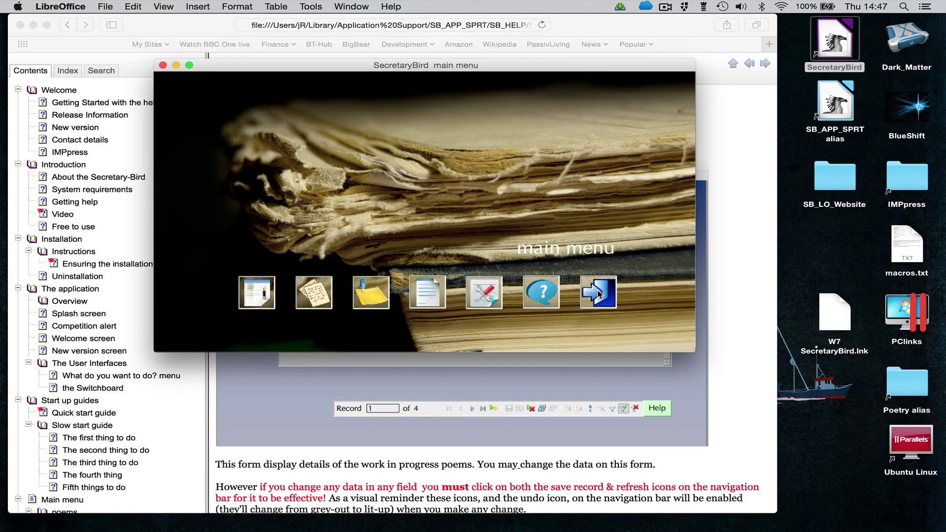
# Close the help browser window and exit SecretaryBird from its main menu
pyautogui.click(20, 25)
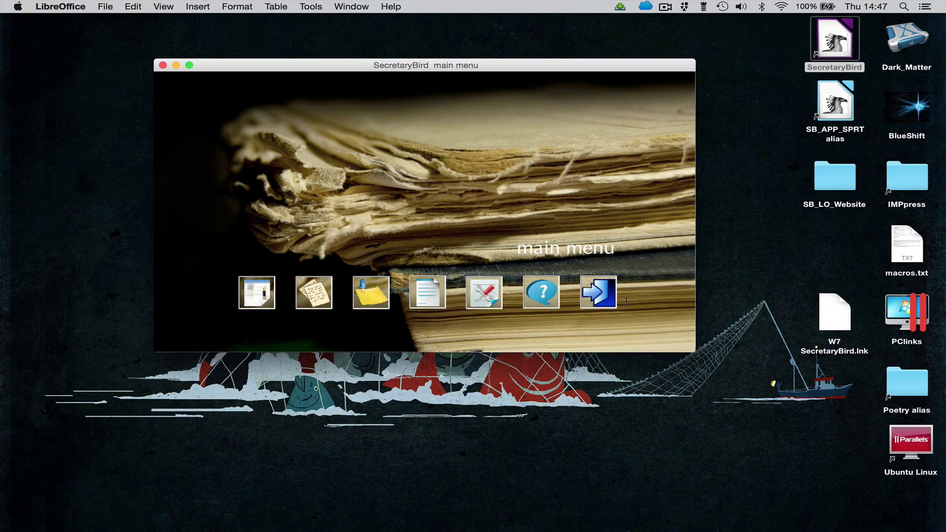
pyautogui.click(595, 295)
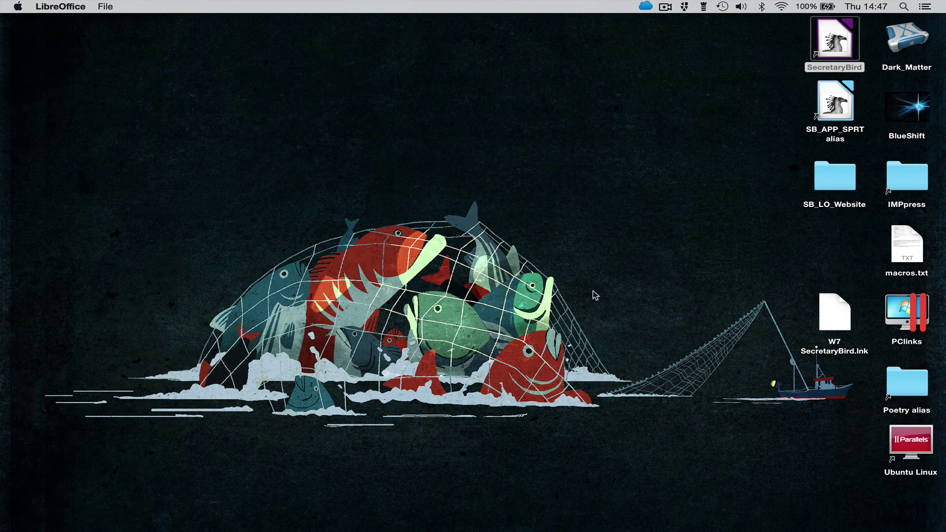